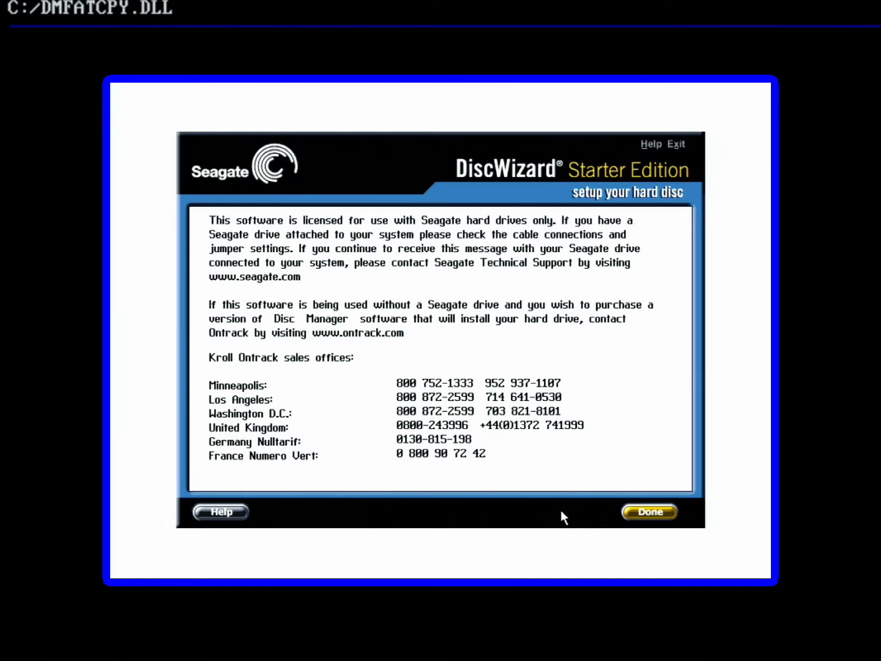
Dismiss the Seagate-only licensing notice so loading proceeds to the Disk 2 prompt.
key(Return)
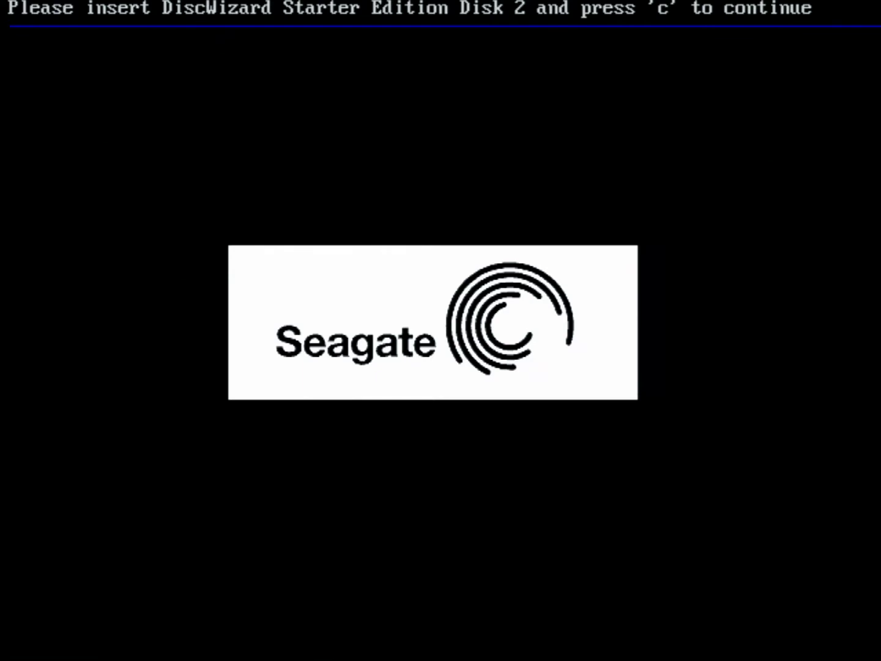
Continue loading from Disk 2 until the main menu reports ST380021A as blank.
text(C)
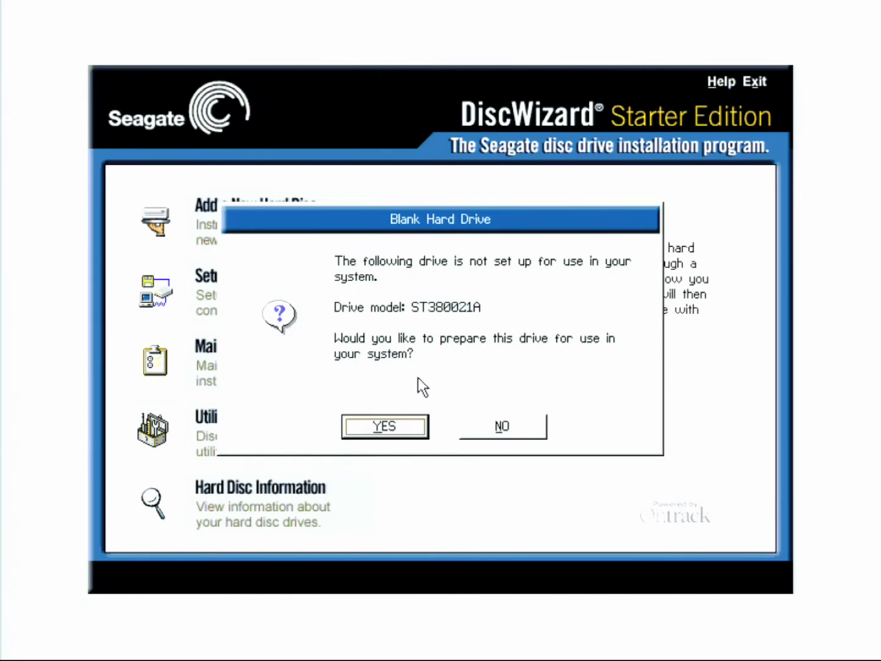
Decline drive preparation and run the quick zero-fill on the ST380021A drive.
click(502, 427)
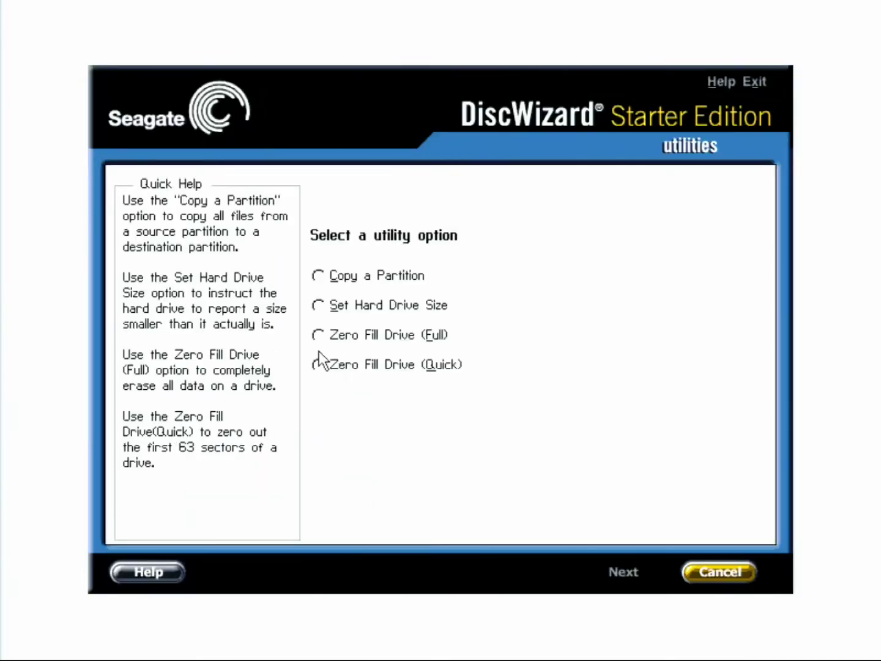
click(325, 366)
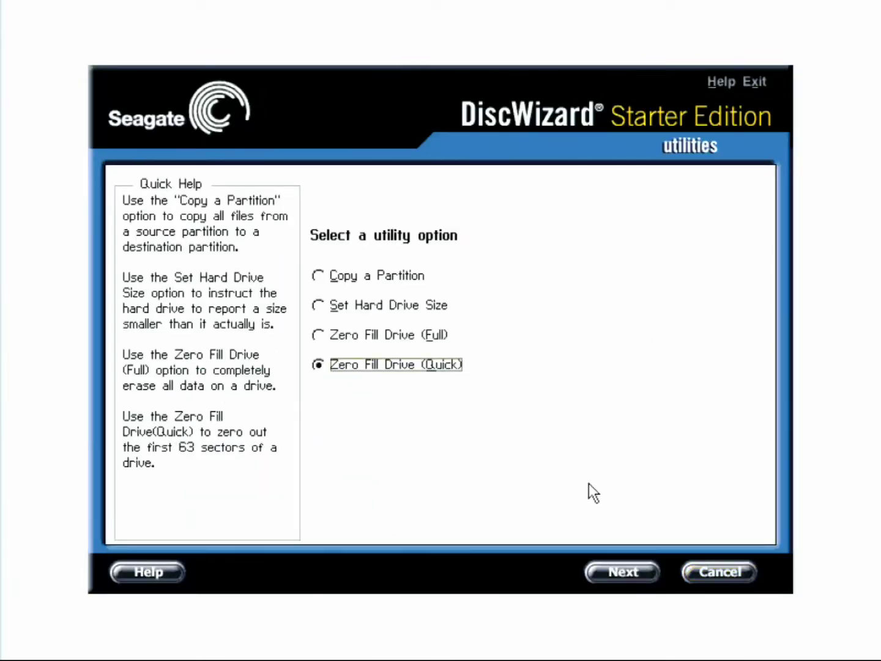
click(619, 571)
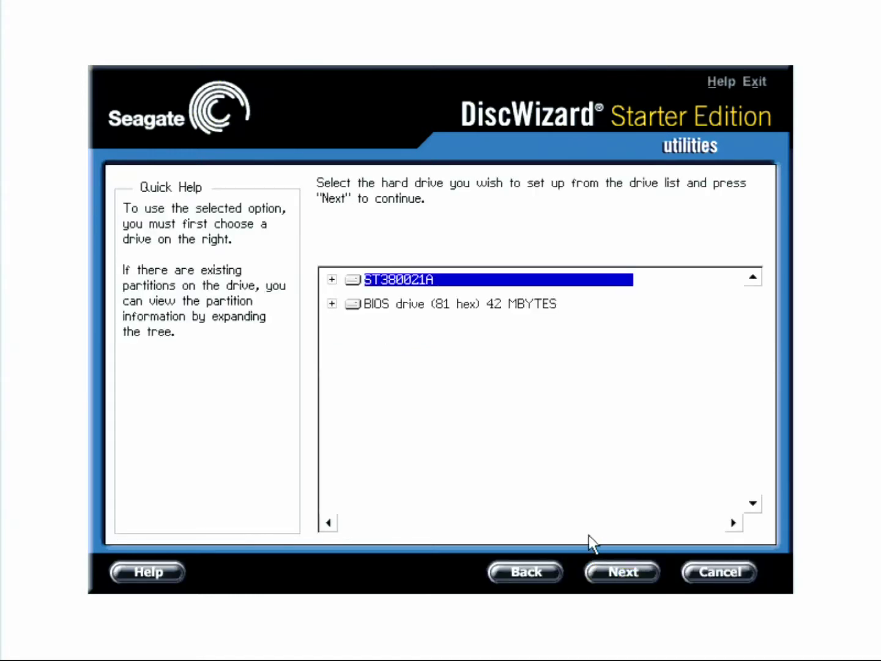
click(616, 566)
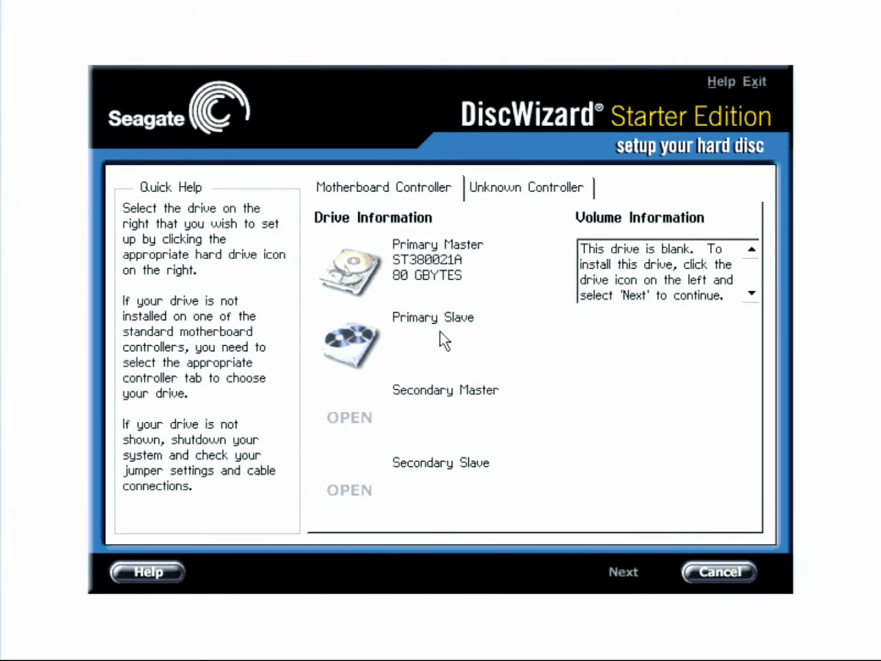
Select the ST380021A Primary Master drive, Windows 98SE, and Advanced Installation.
click(352, 270)
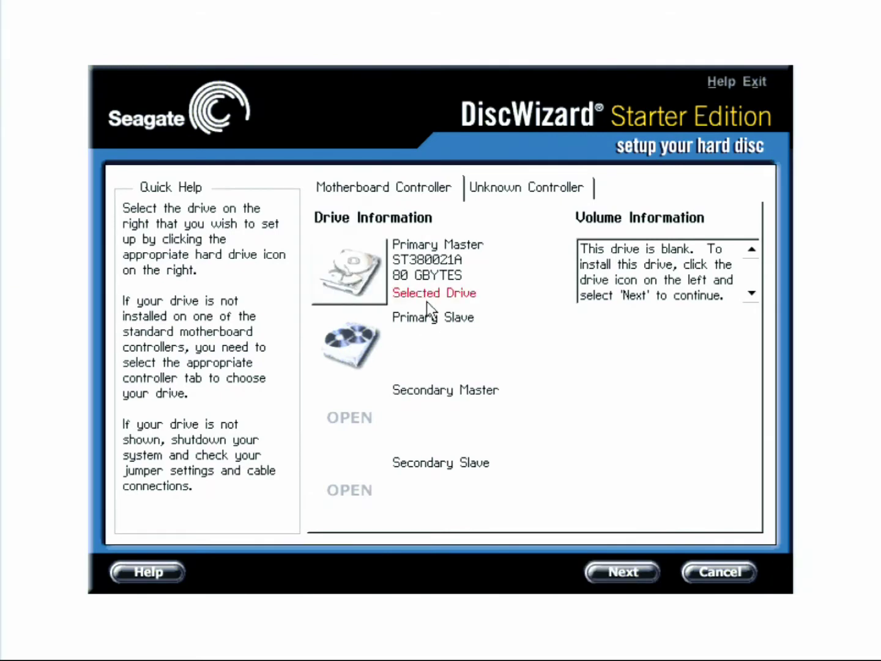
click(621, 579)
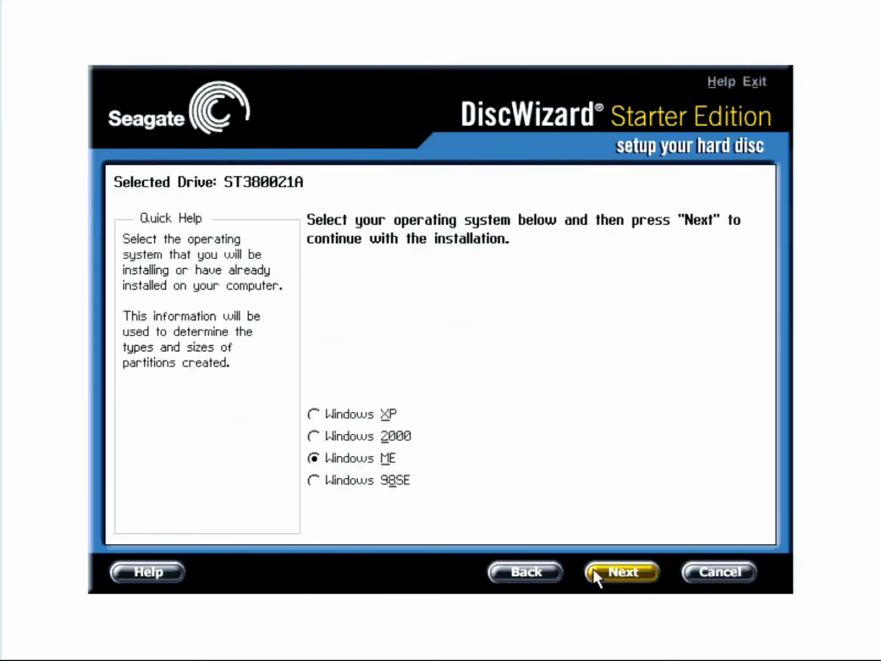
click(316, 480)
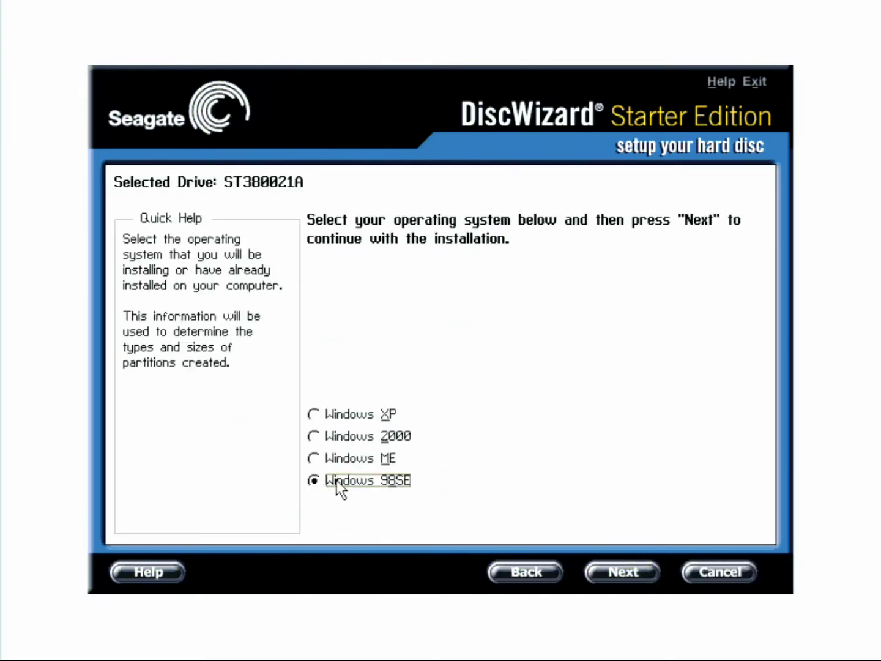
click(622, 574)
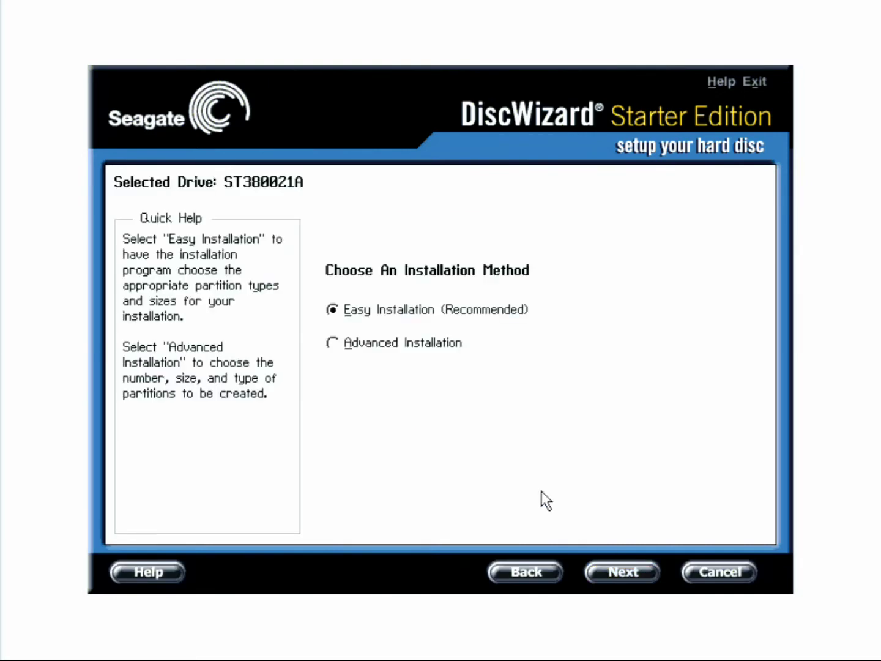
click(379, 346)
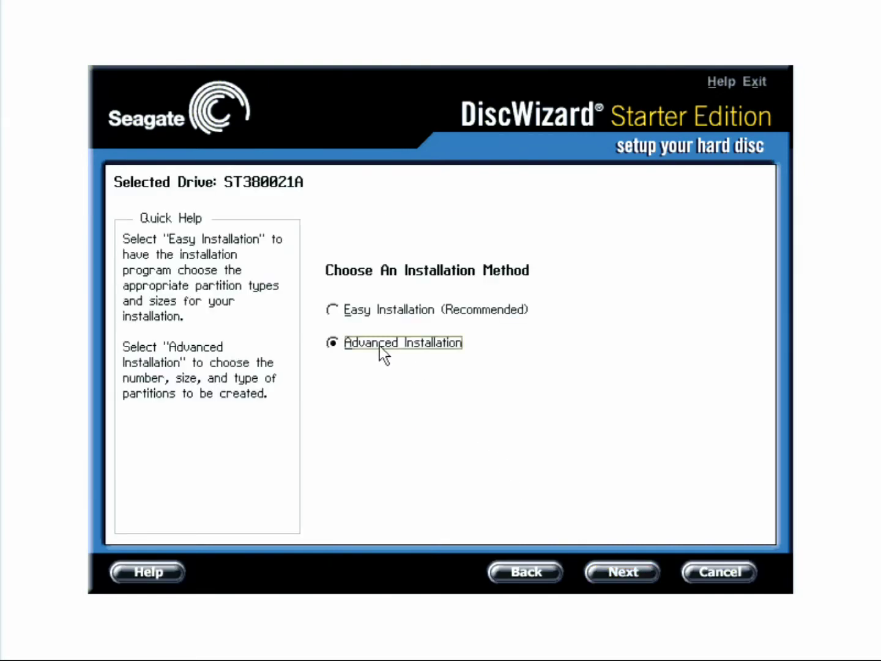
click(620, 578)
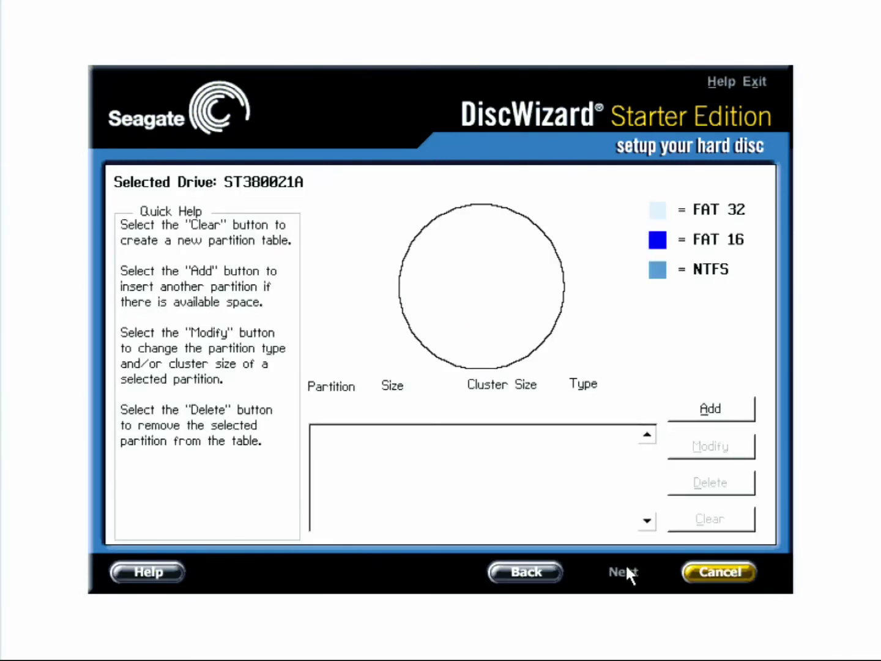
Add a 2.1 GB FAT 16 partition and proceed to the Installation Summary.
click(679, 410)
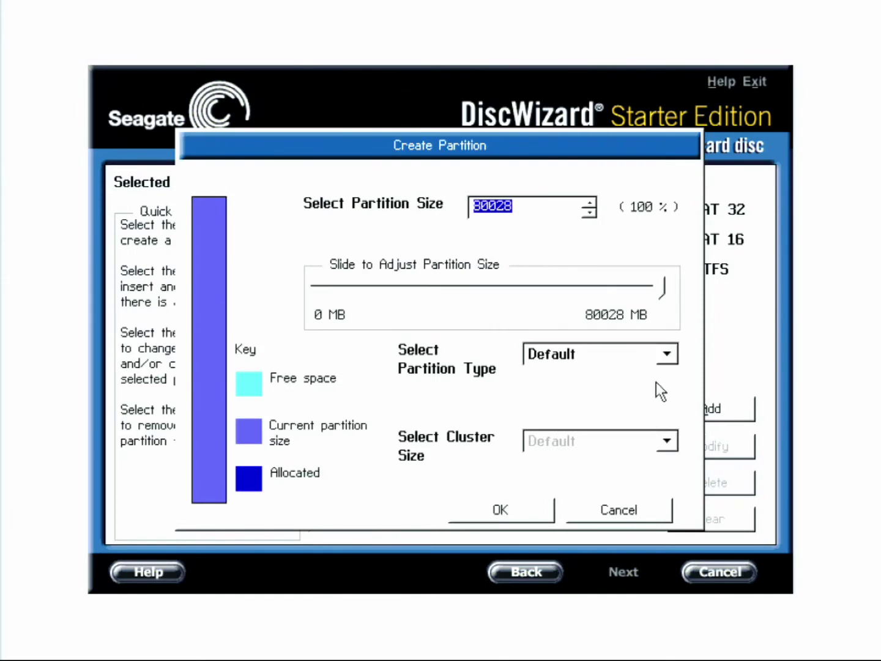
click(667, 354)
click(600, 410)
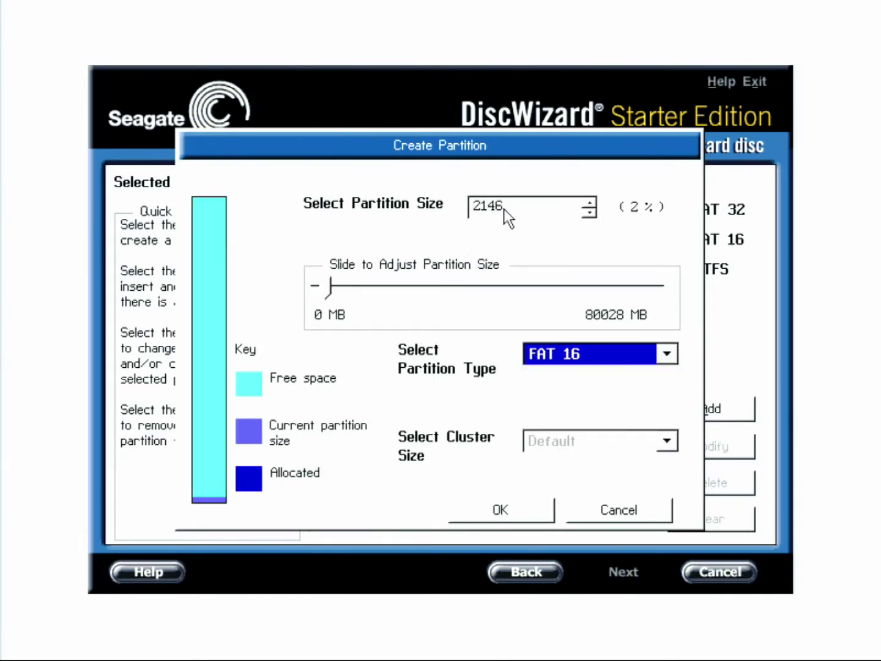
click(500, 509)
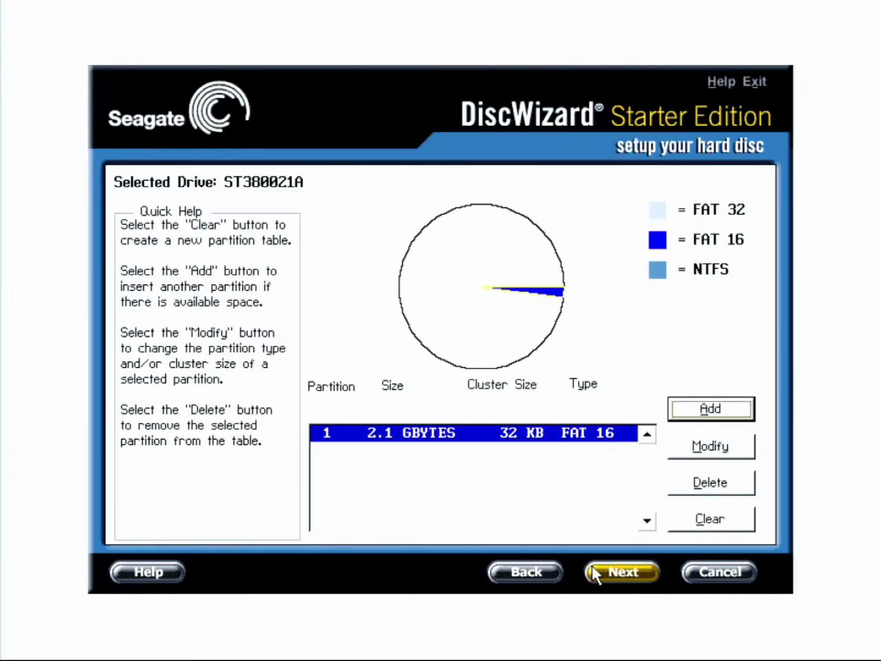
click(621, 575)
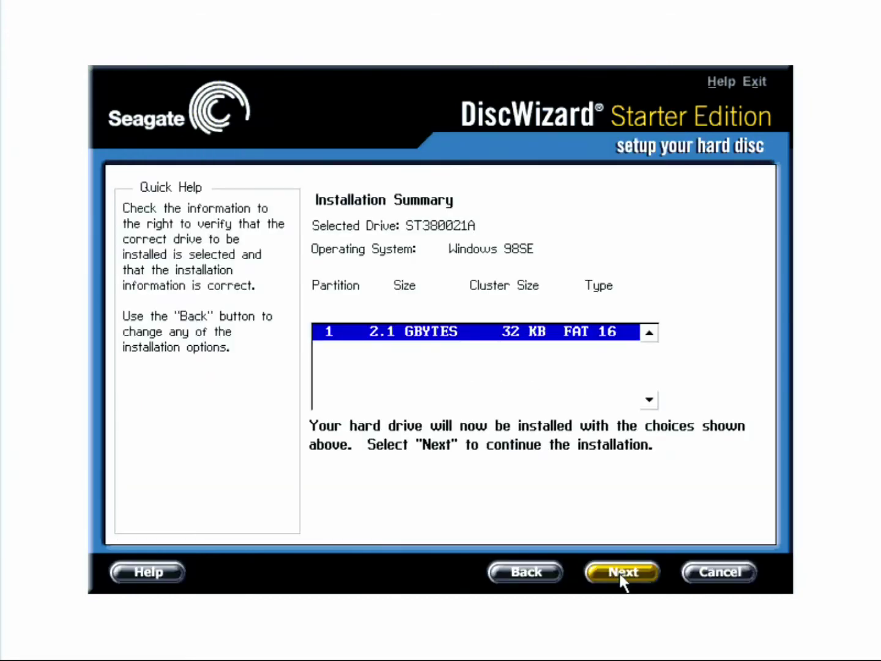
Start the drive installation and confirm the Windows 98 diskette for copying system files.
click(621, 576)
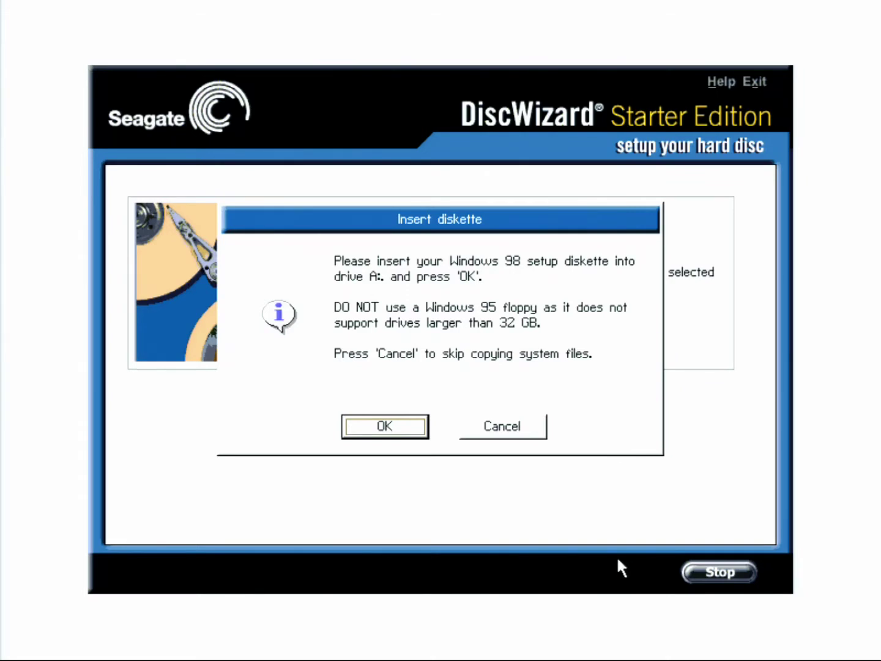
click(382, 426)
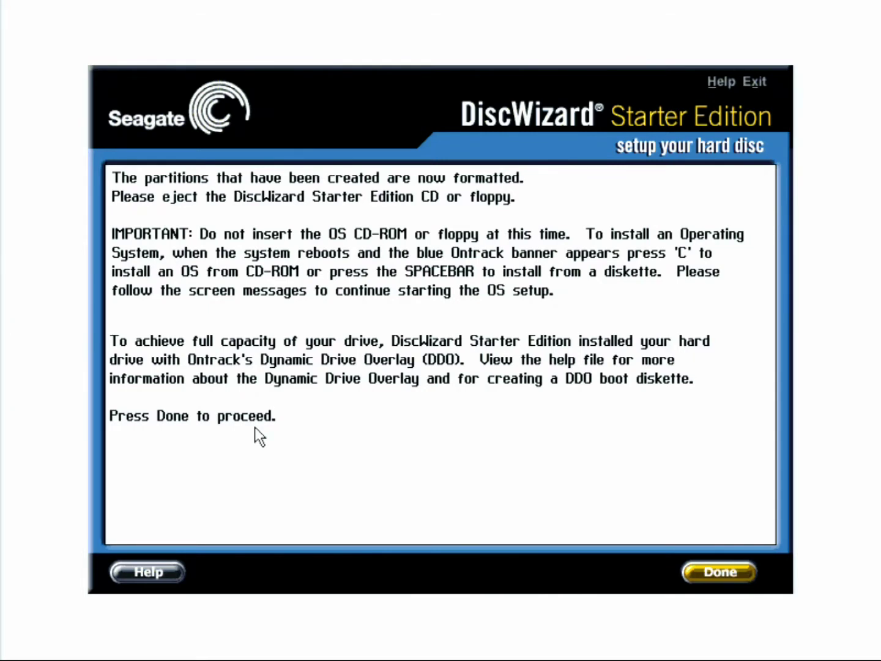
Finish the wizard so the PC reboots into the Dynamic Drive Overlay V9.88 banner.
click(719, 571)
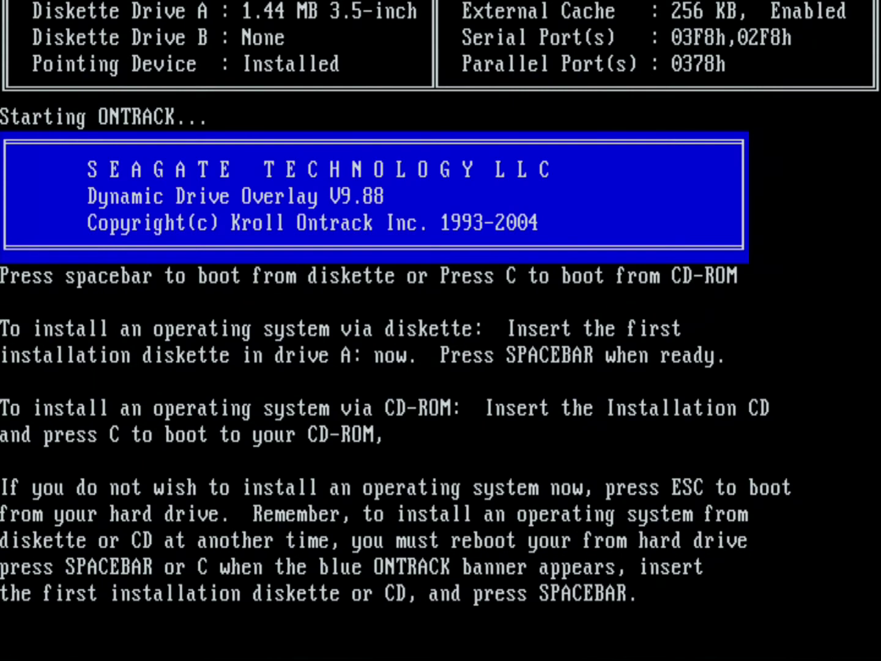
Skip the Ontrack banner options and boot MS-DOS from the hard drive to C:\>.
key(Escape)
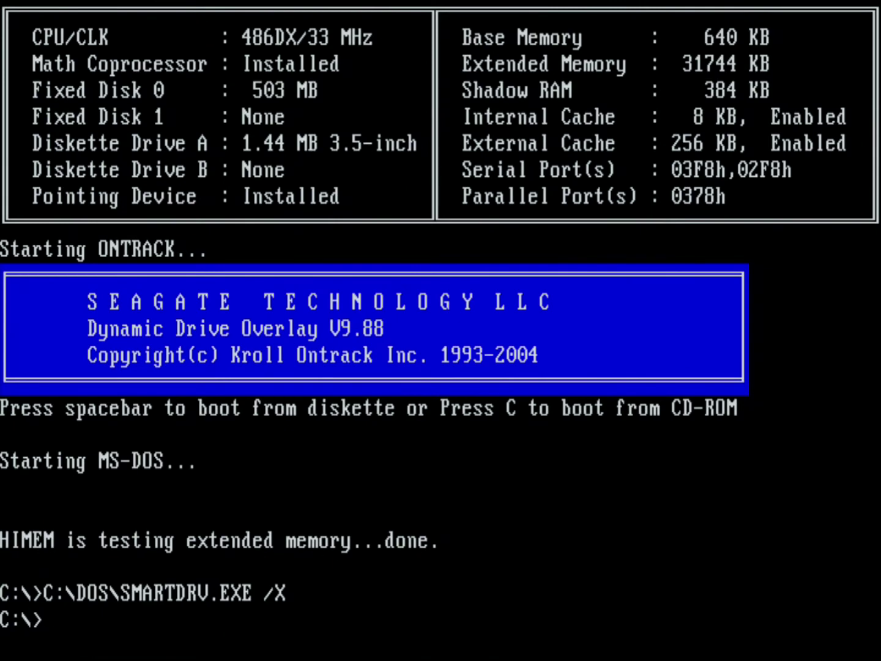
Open CONFIG.SYS with edit and delete its SETVER line.
text(edit config)
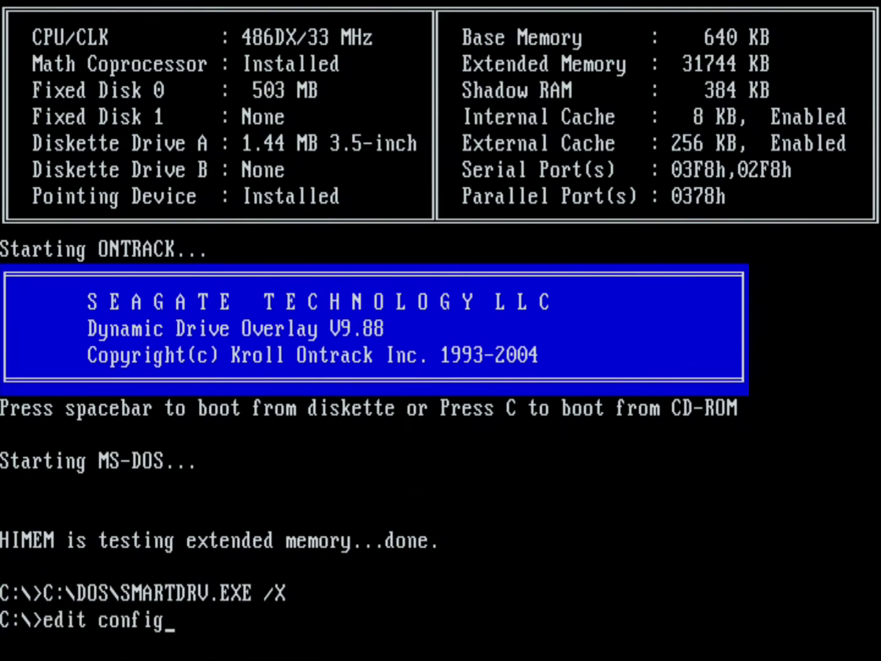
text(.sys)
key(Return)
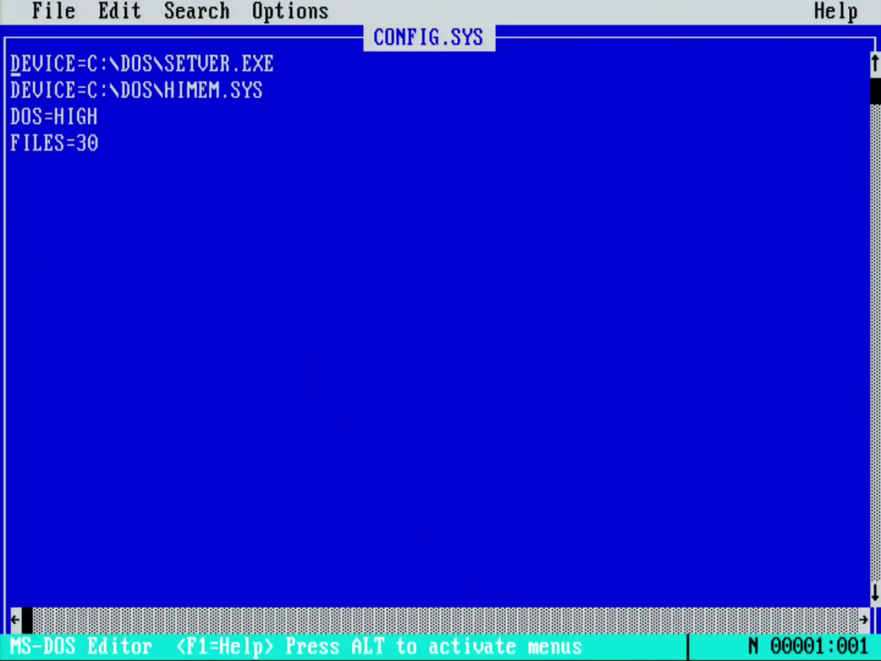
key(shift+Down)
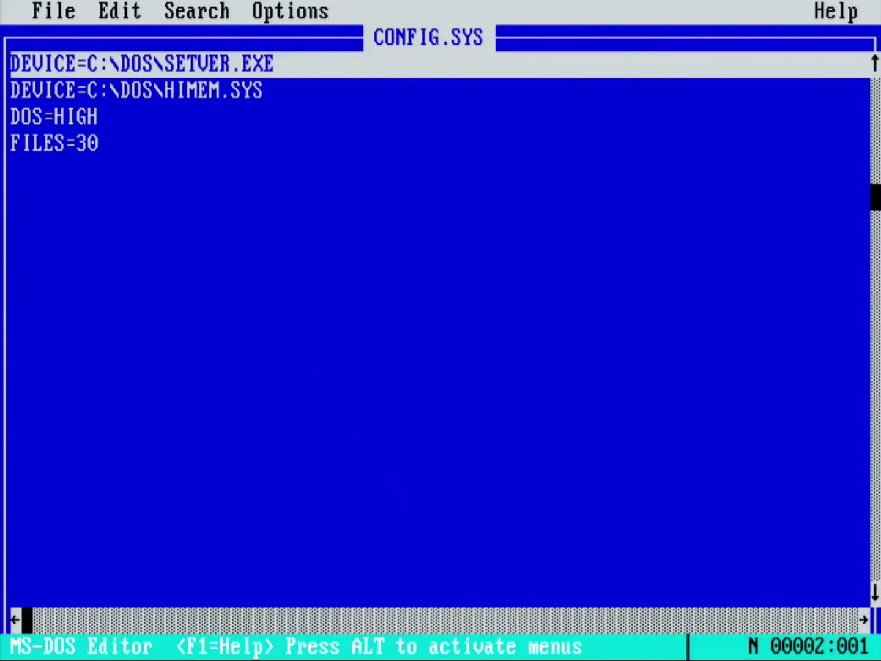
key(Delete)
Open AUTOEXEC.BAT from the File menu and delete its first line.
key(alt)
key(f)
key(Down)
key(Down)
key(Escape)
key(alt+f)
key(Down)
key(Return)
text(autoexec.b)
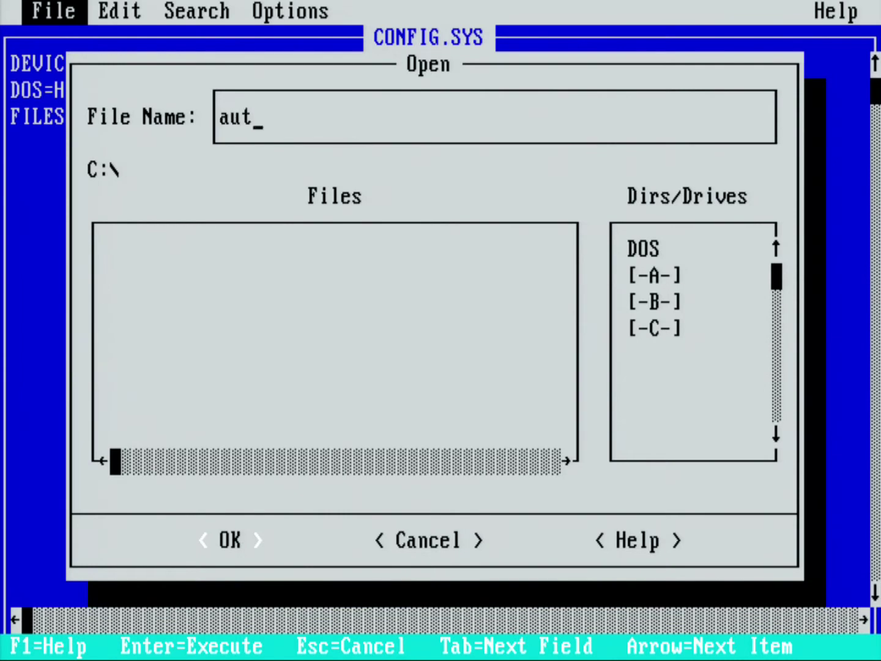
text(at)
key(Return)
key(shift+Down)
key(Delete)
Exit the MS-DOS Editor.
key(alt+f)
key(Escape)
key(alt+f)
key(Up)
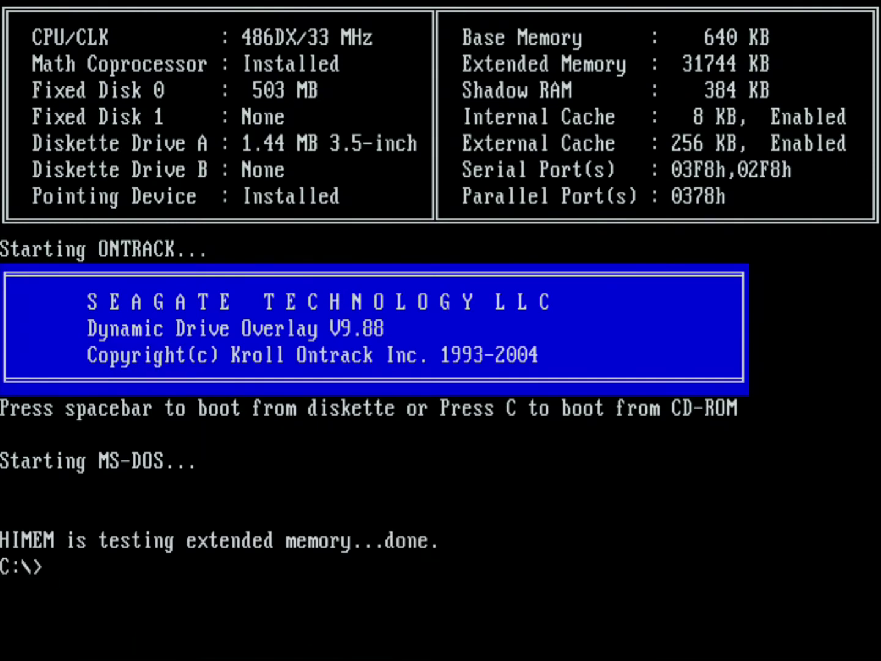
Run mem and mem /c/p for memory reports, then dir to list the root of C:.
text(mem)
key(Return)
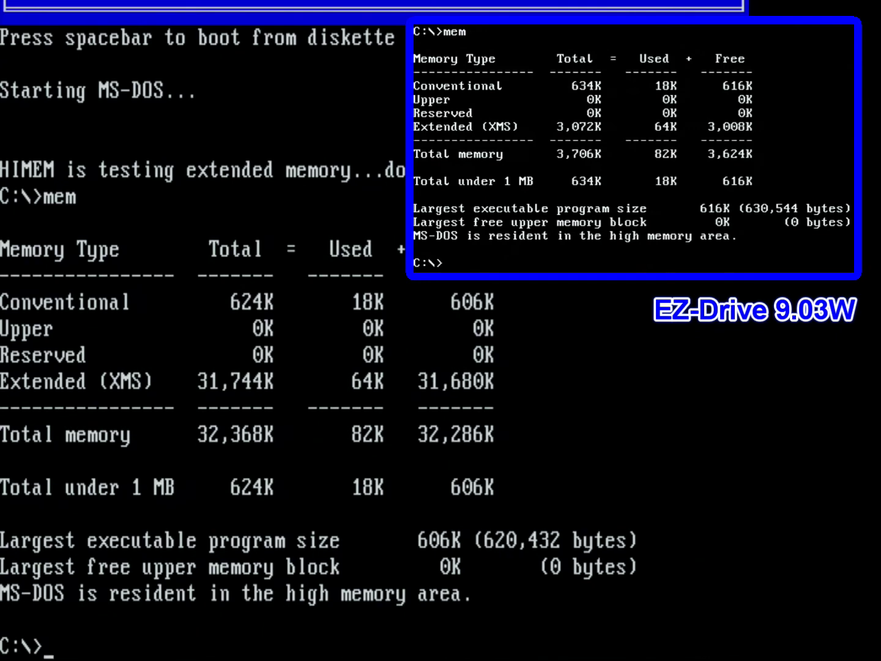
text(mem /c/p)
key(Return)
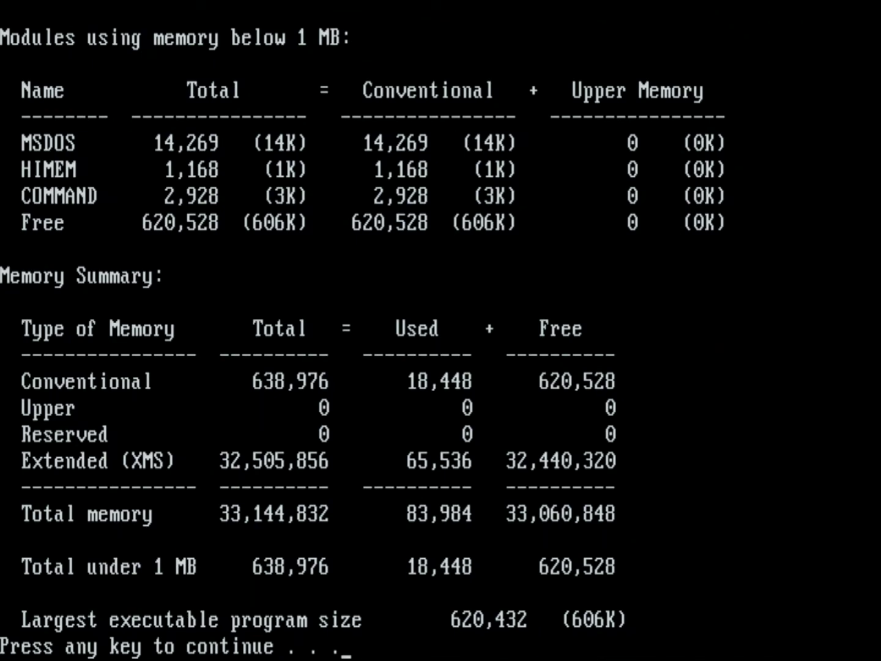
key(Return)
text(dir)
key(Return)
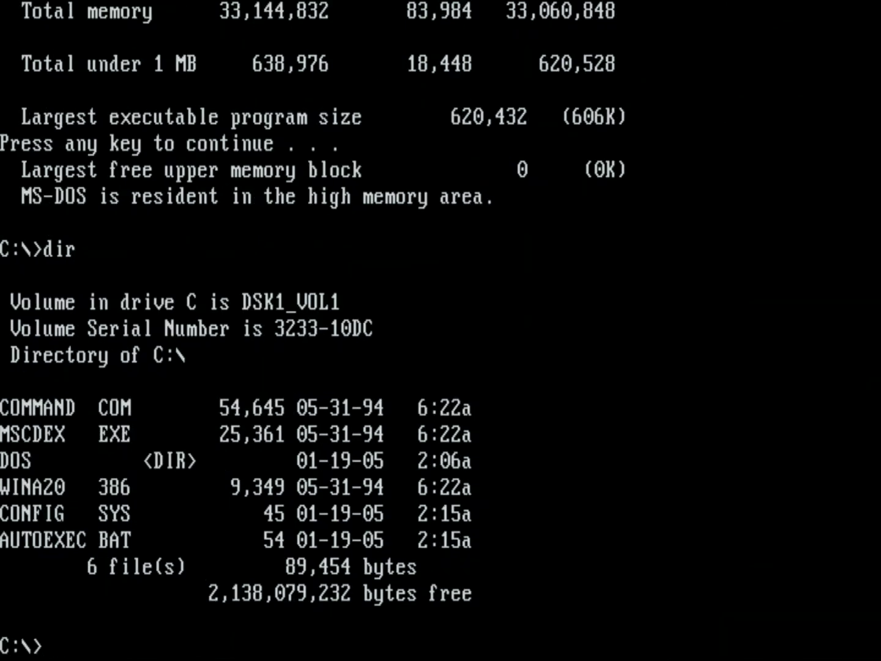
Start FDISK and view the current partition information.
text(fdisk)
key(Return)
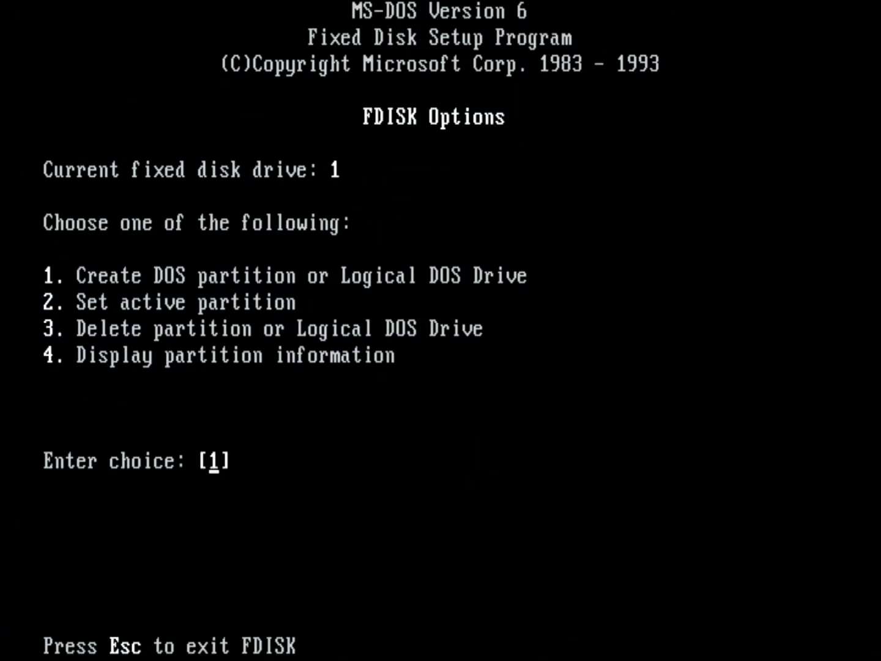
text(4)
key(Return)
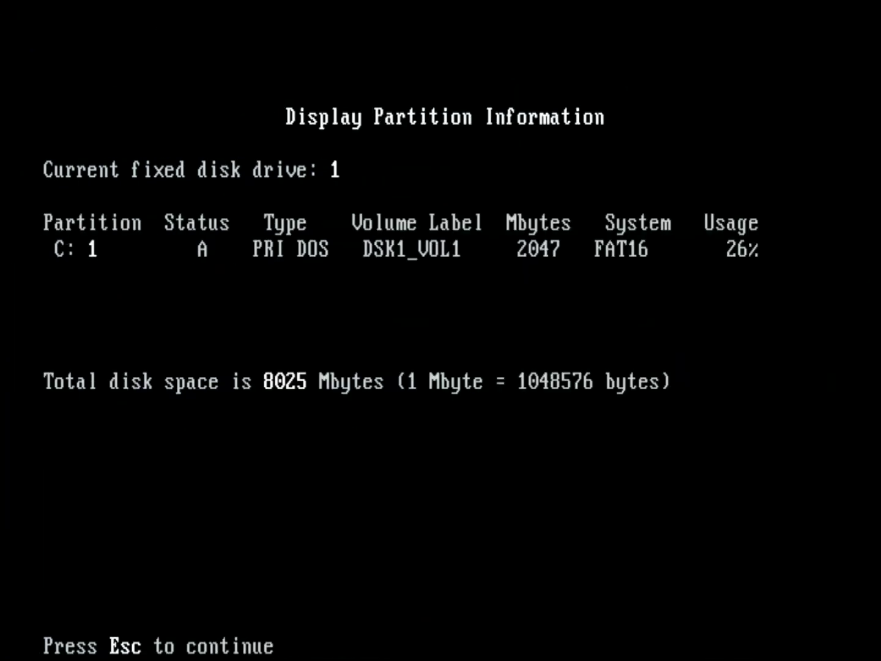
key(Escape)
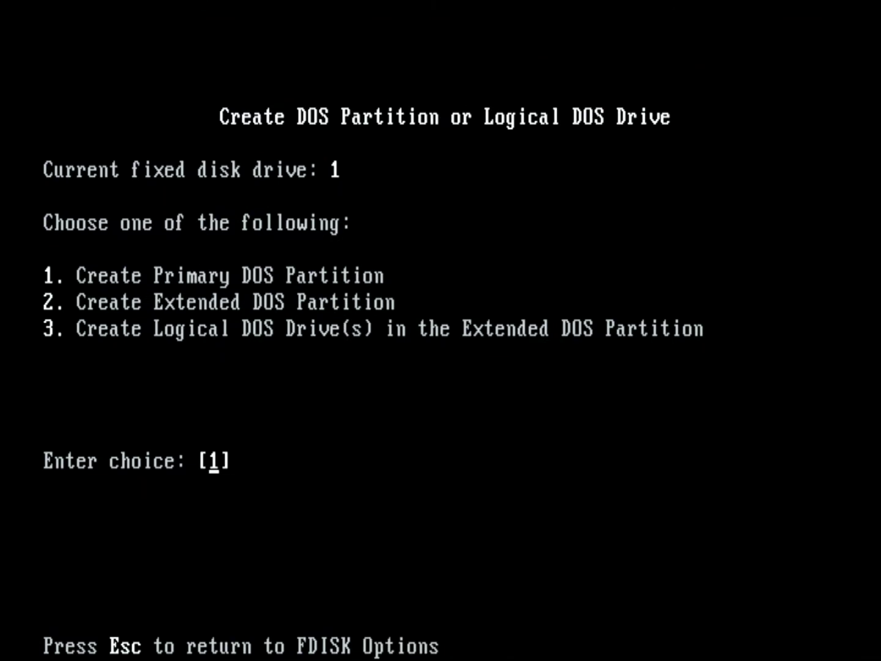
Create a 5977 MB extended DOS partition using all remaining disk space.
text(2)
key(Return)
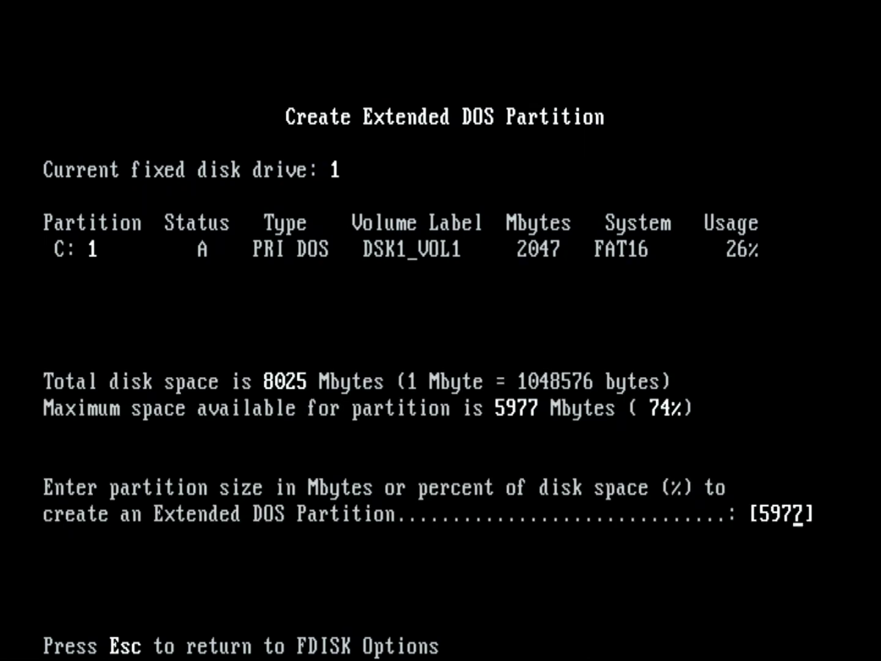
key(Return)
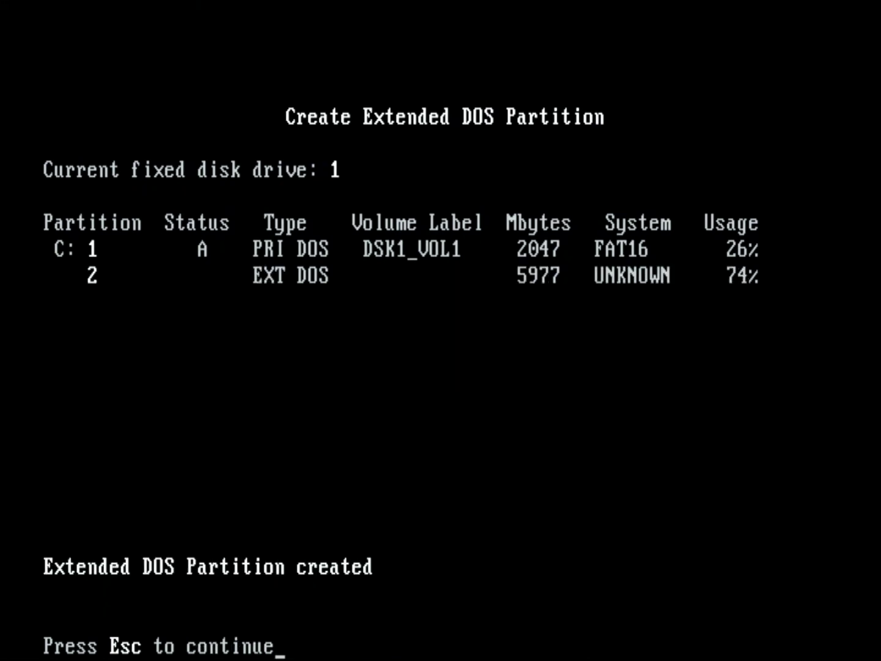
key(Escape)
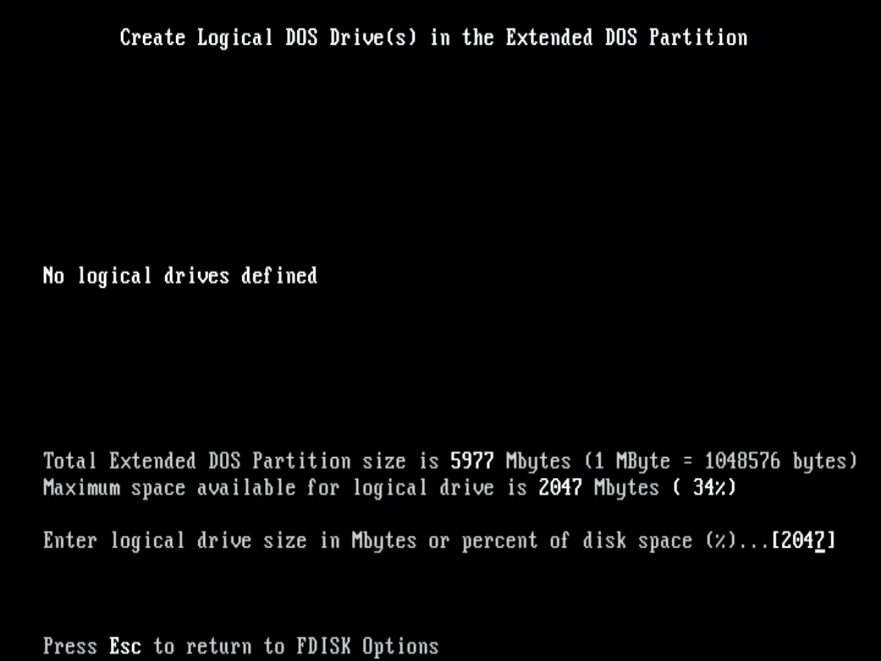
Create logical drives D: and E: at 2047 MB each and F: at 1883 MB.
key(Return)
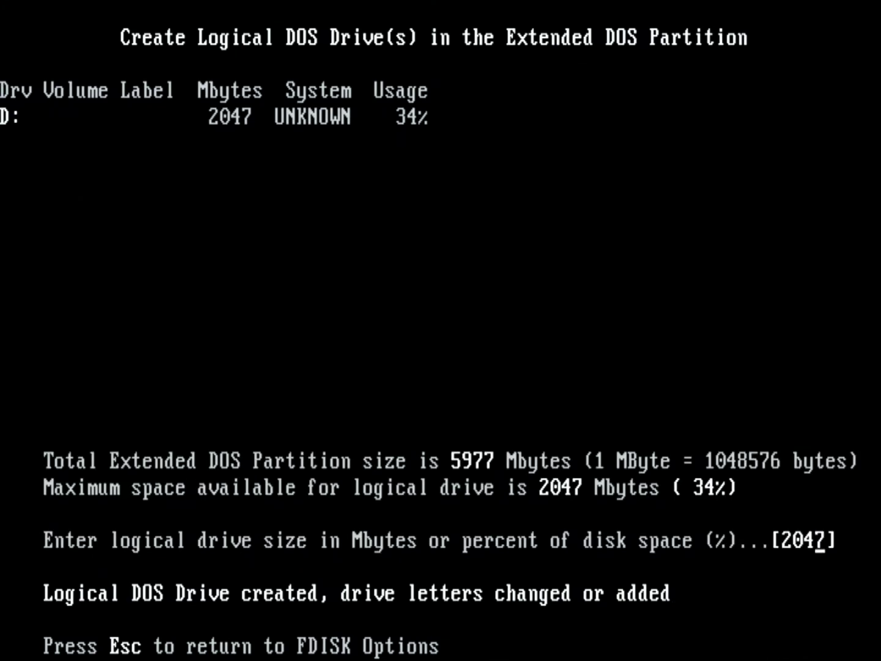
key(Return)
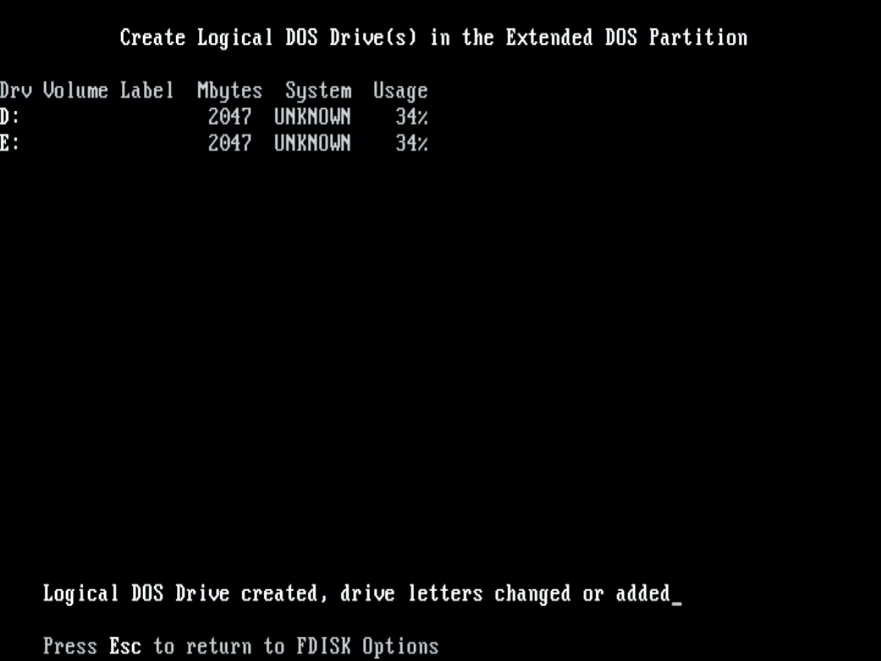
key(Return)
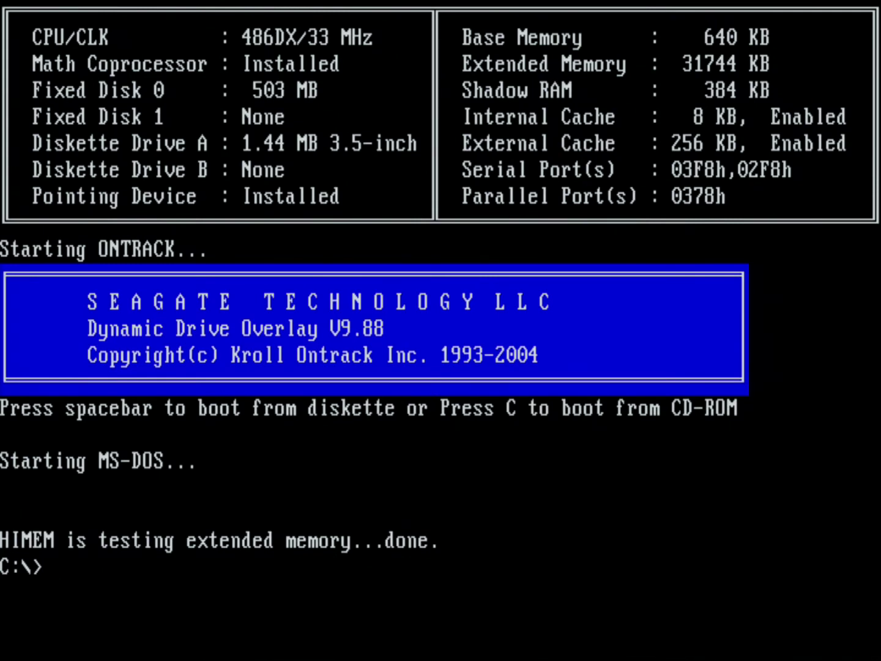
Format drive D: with /u and give it the volume label D_DRIVE.
text(format d:)
text(/u)
key(Return)
text(y)
key(Return)
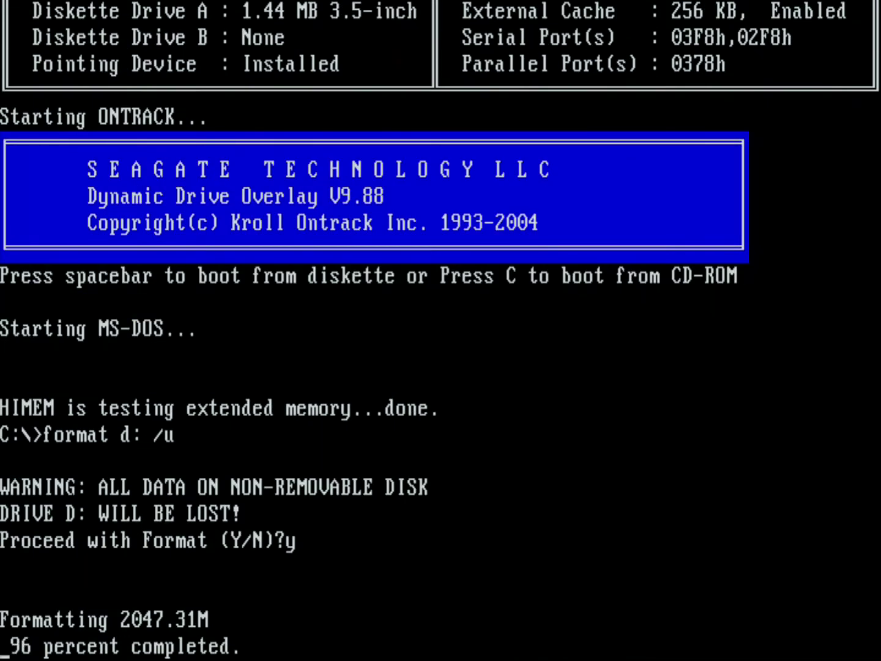
text(D_DRIVE)
Format drive E: with /u and give it the volume label E_DRIVE.
key(Return)
text(format e: /u)
key(Return)
text(y)
key(Return)
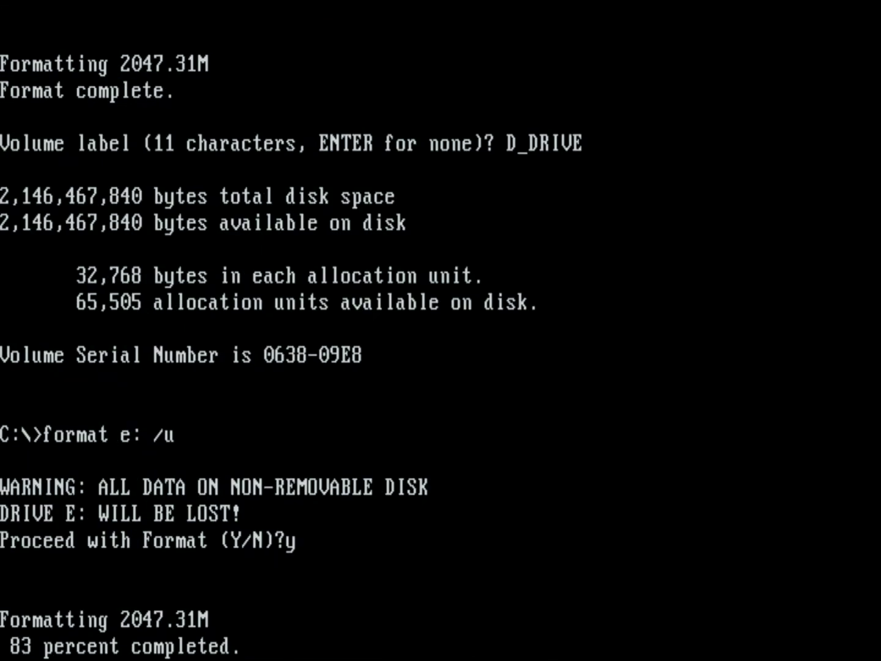
text(E_DRIVE)
key(Return)
text(format f)
text(: /u)
Format drive F: labelled F_DRIVE and relabel drive C: as C_DRIVE.
key(Return)
text(y)
key(Return)
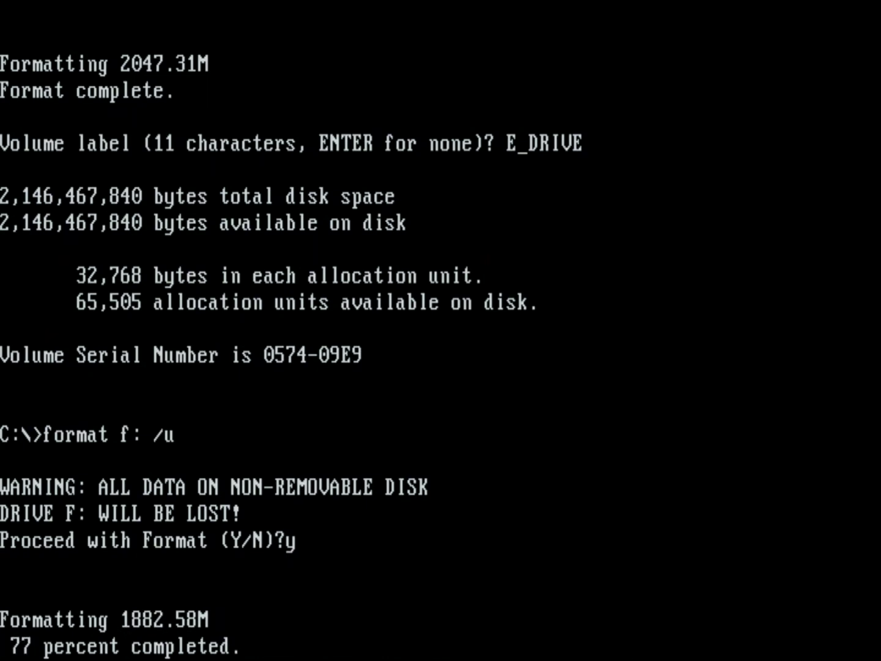
text(F_DRIVE)
key(Return)
text(label)
key(Return)
text(C_DRIVE)
key(Return)
text(dir)
key(Return)
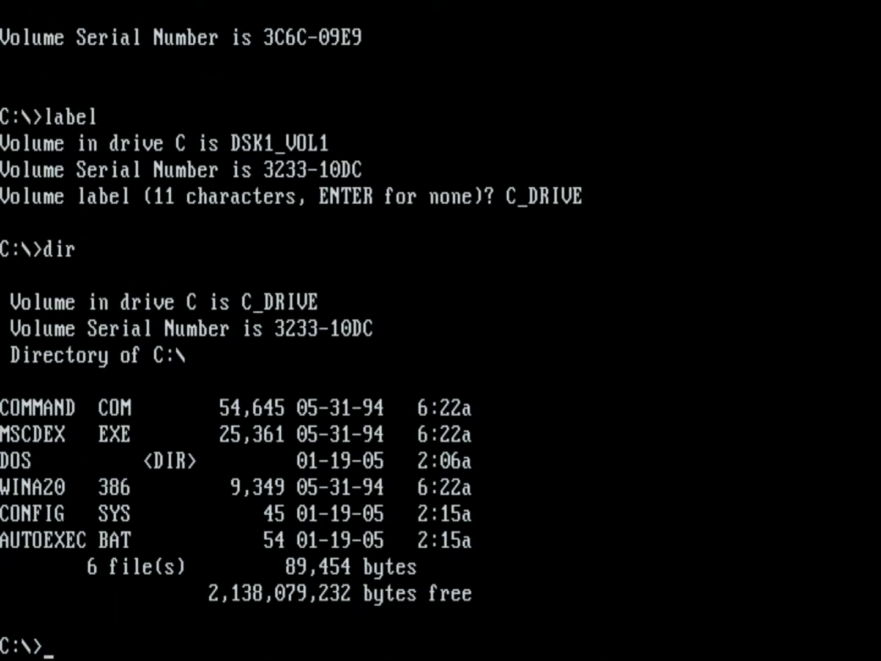
text(d:)
key(Return)
text(dir)
key(Return)
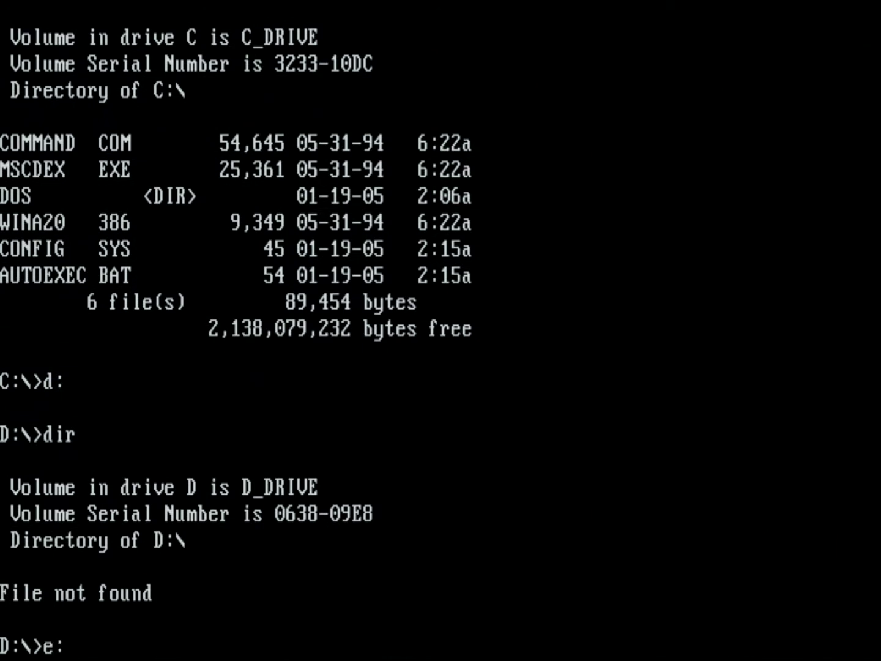
List the contents of drives E:, F: and C: to confirm them.
text(e:)
key(Return)
text(dir)
key(Return)
text(f:)
key(Return)
text(di)
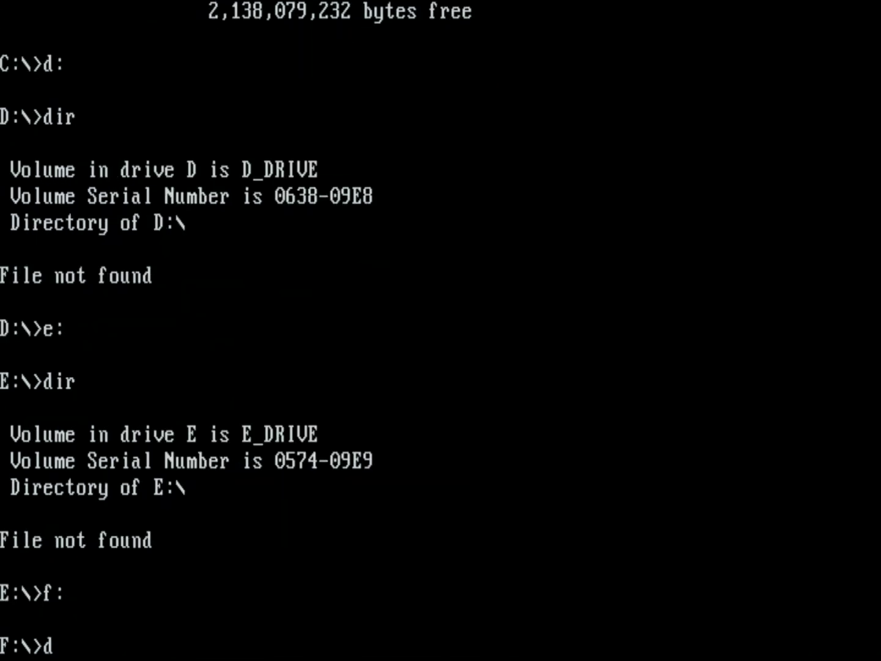
text(r)
key(Return)
text(c:)
key(Return)
text(dir)
key(Return)
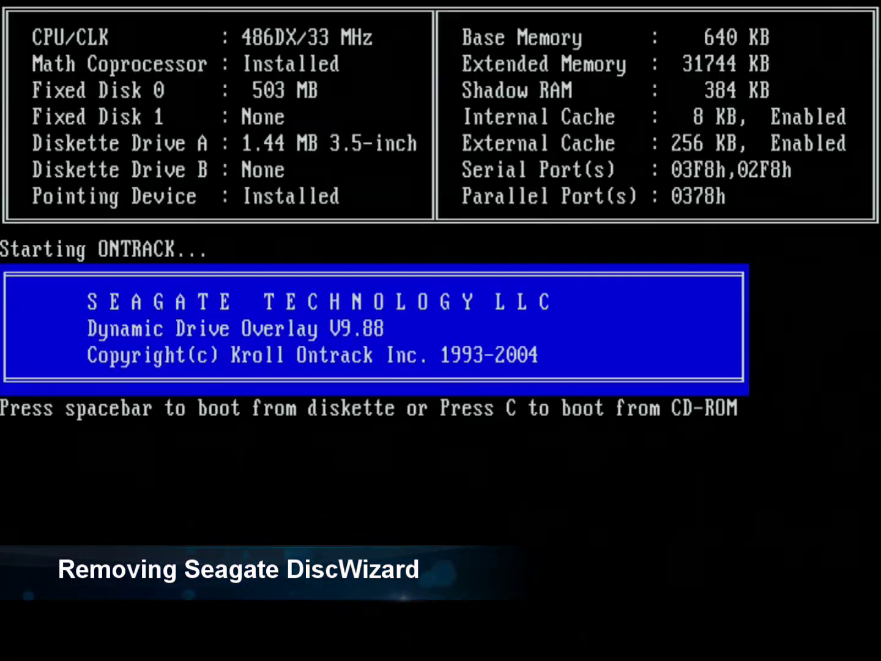
Boot DiscWizard Starter Edition from its diskette past the Ontrack and second-disk prompts.
key(space)
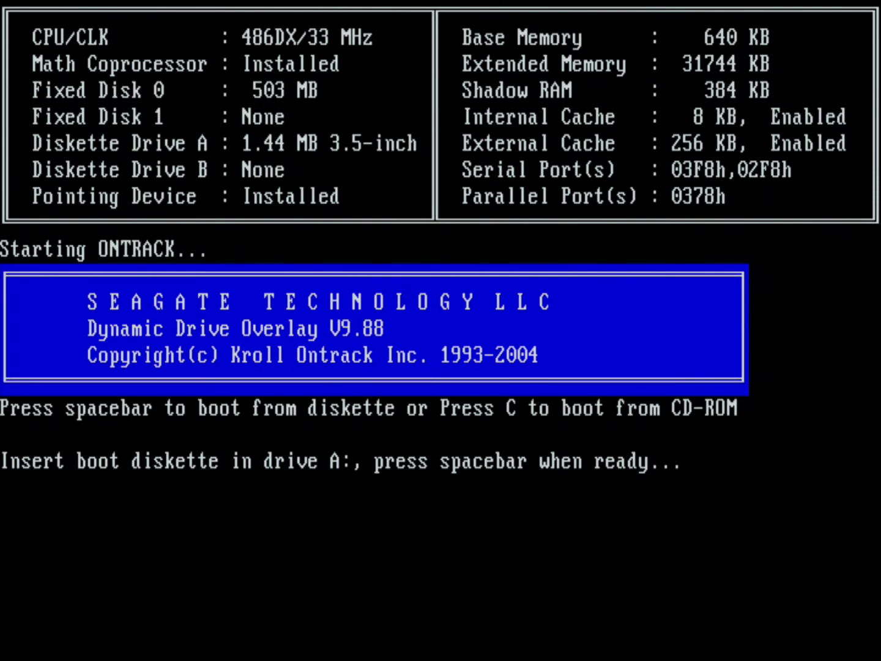
key(space)
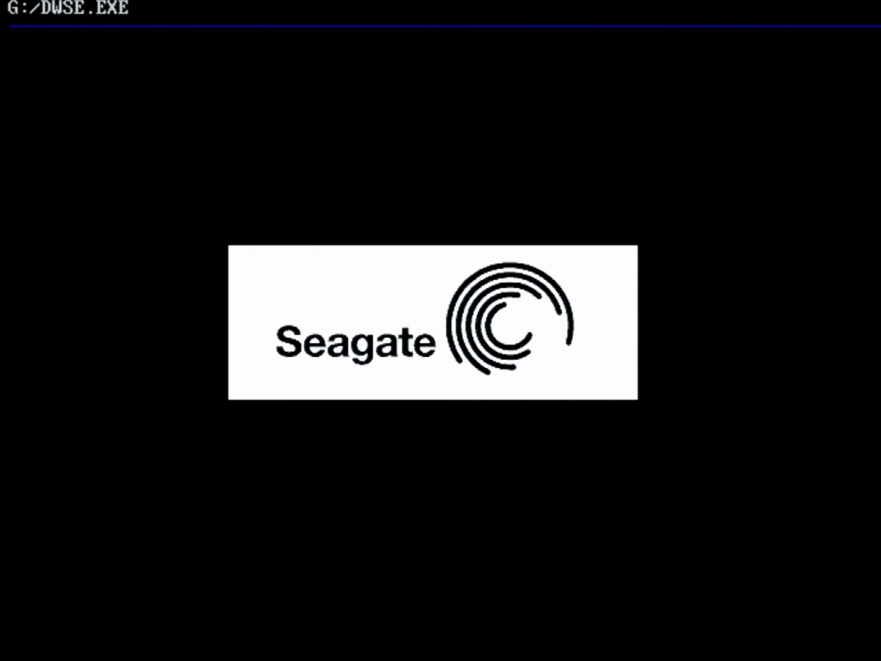
key(c)
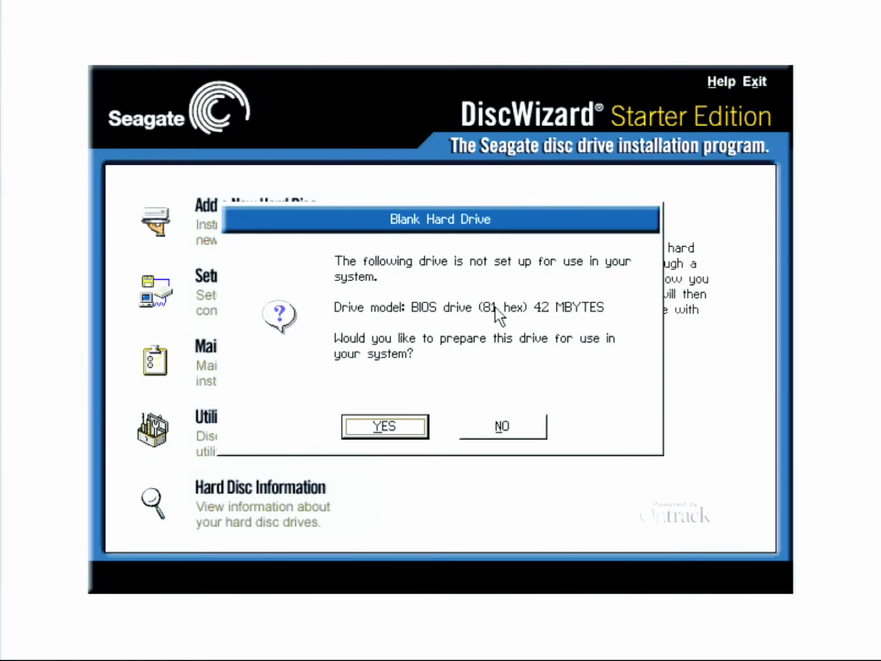
Decline preparing the 42 MB drive and remove the Dynamic Drive Overlay from ST380021A.
click(493, 426)
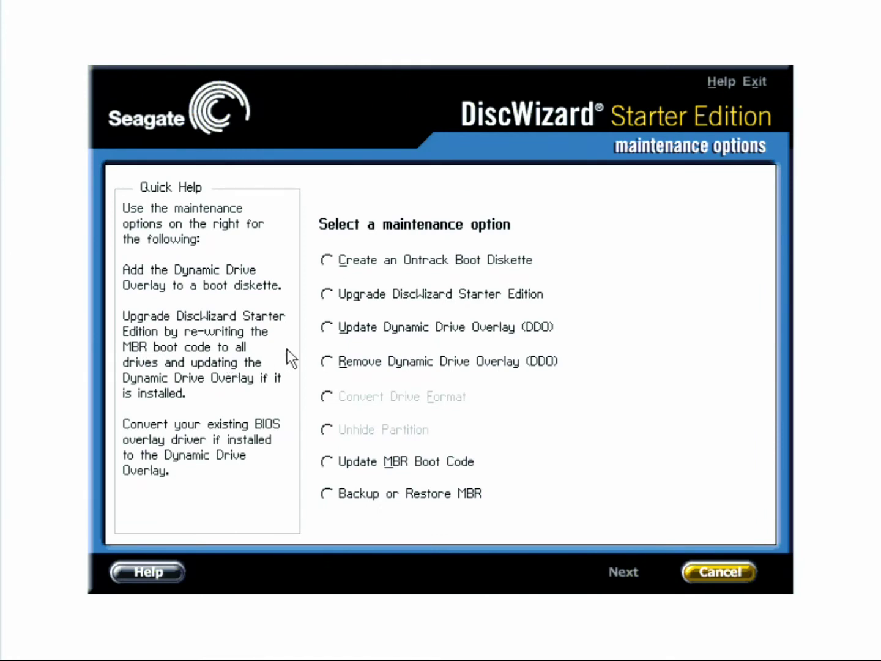
click(332, 361)
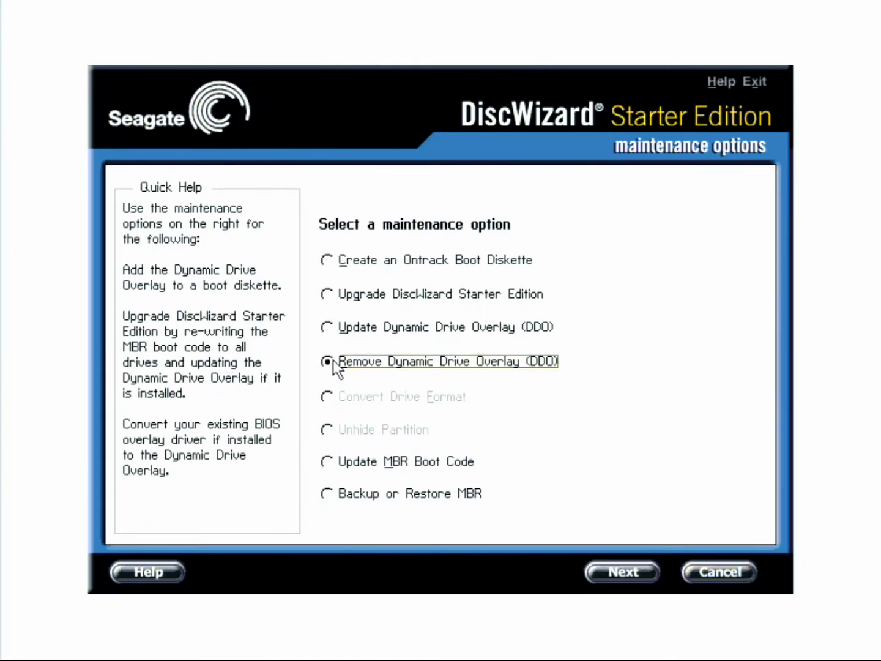
click(624, 574)
click(624, 575)
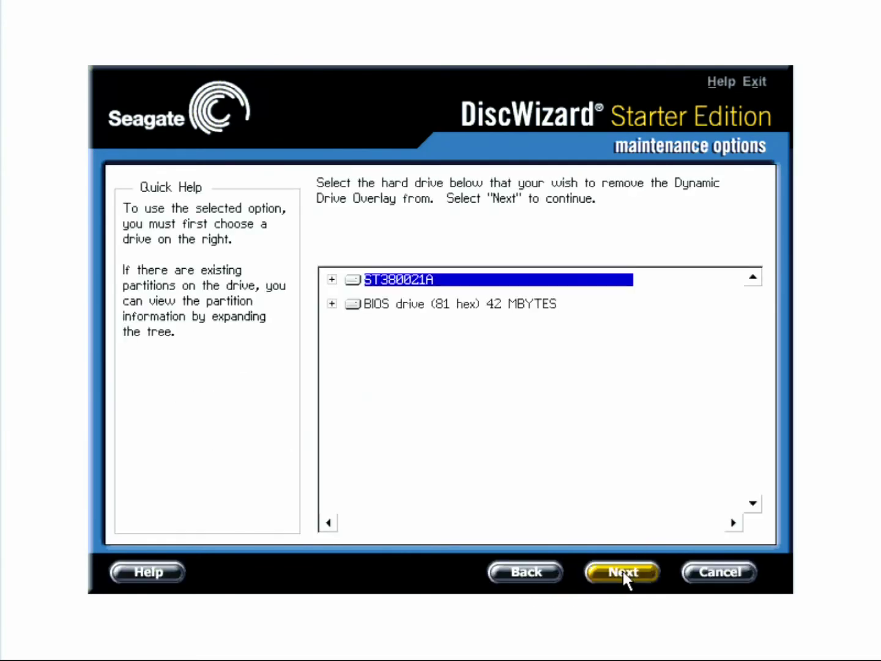
click(623, 571)
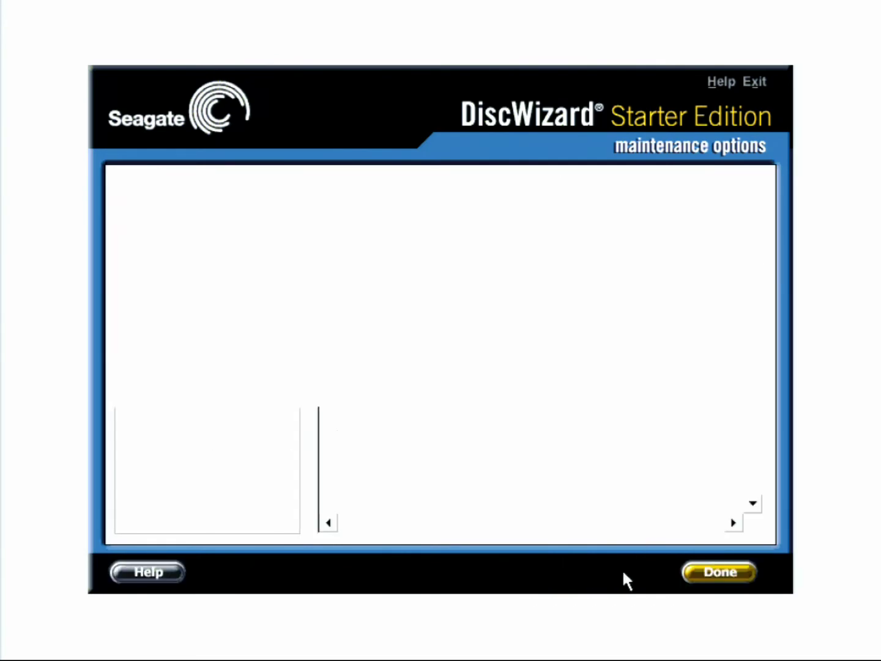
click(695, 571)
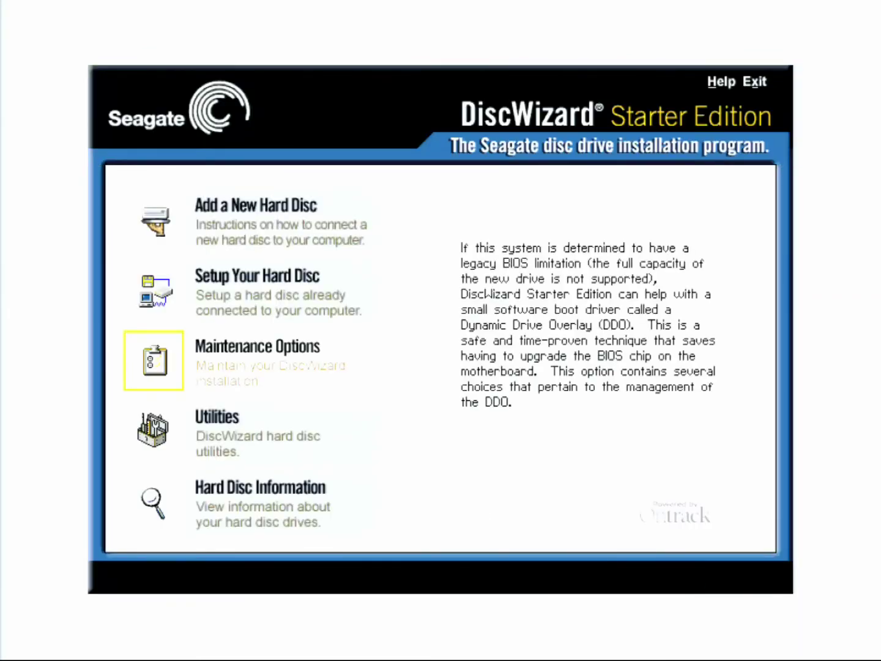
Choose Zero Fill Drive (Quick) from Utilities and proceed to its drive selection.
click(194, 365)
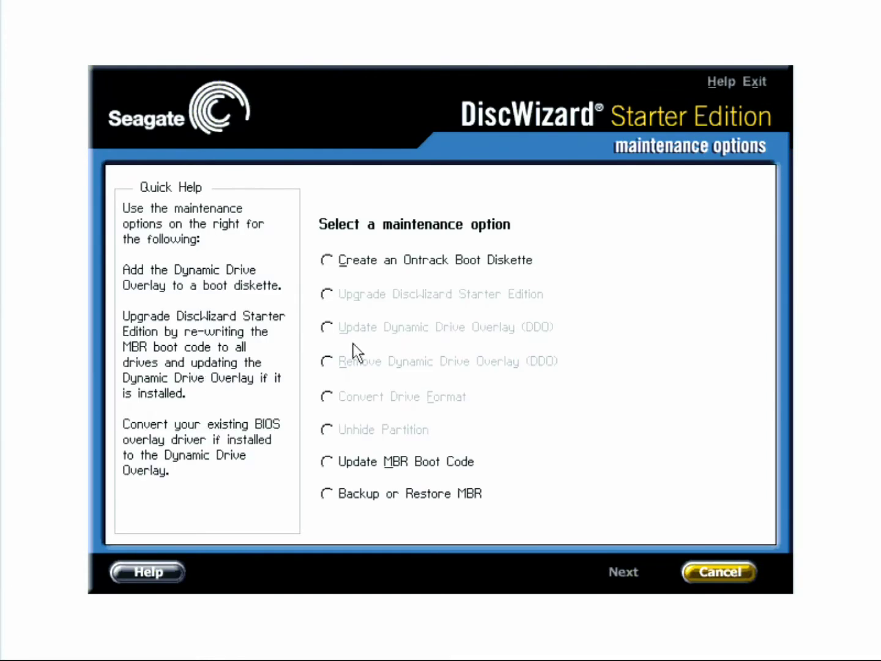
click(733, 575)
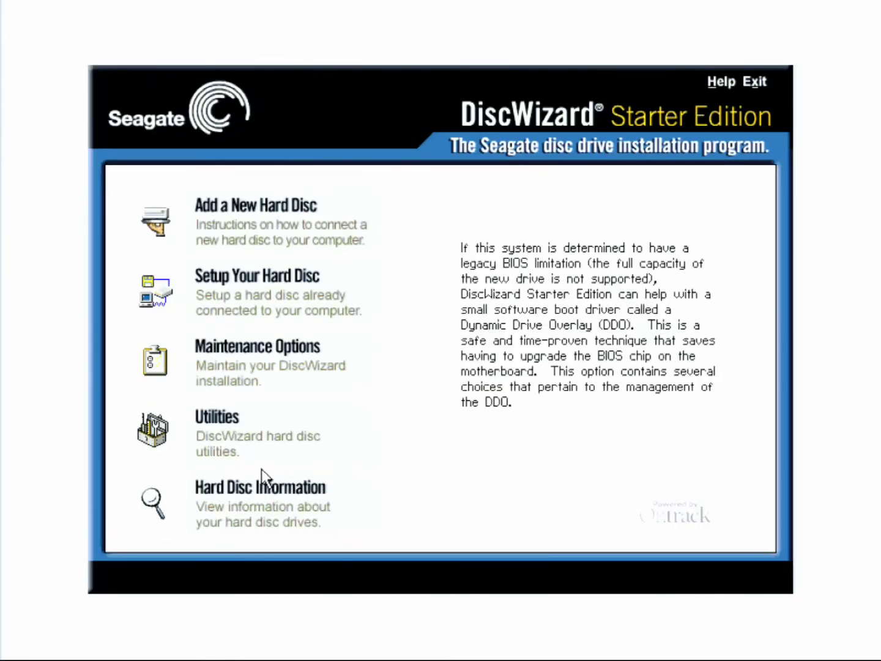
click(232, 452)
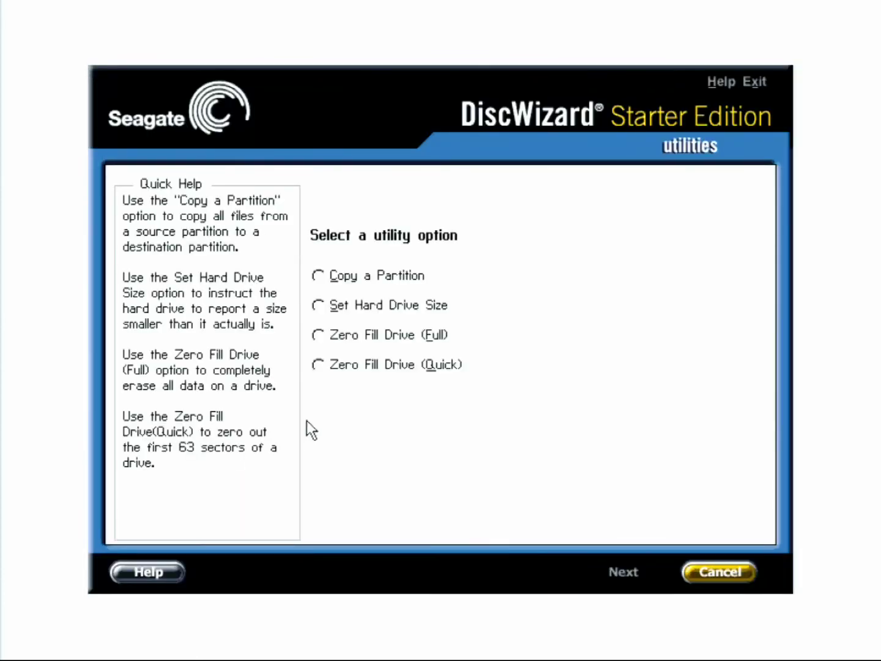
click(318, 366)
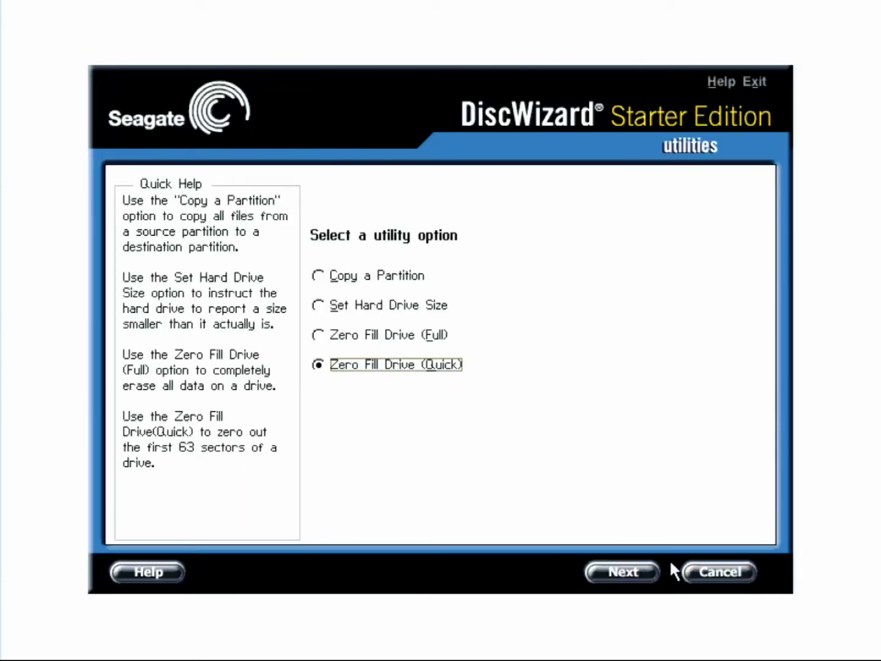
click(634, 571)
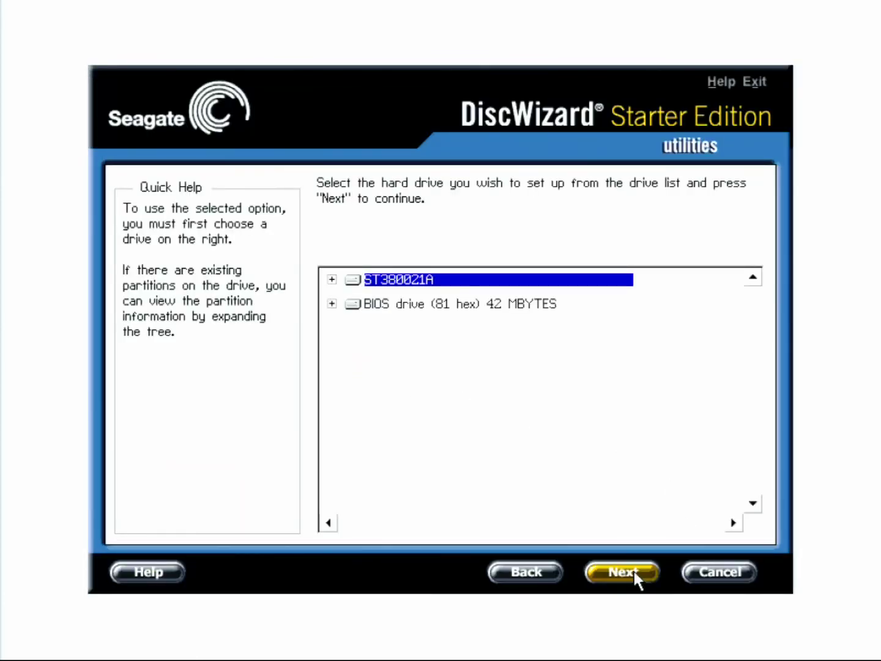
Run Zero Fill Drive (Quick) on ST380021A and let the PC reboot into DiscWizard.
click(634, 571)
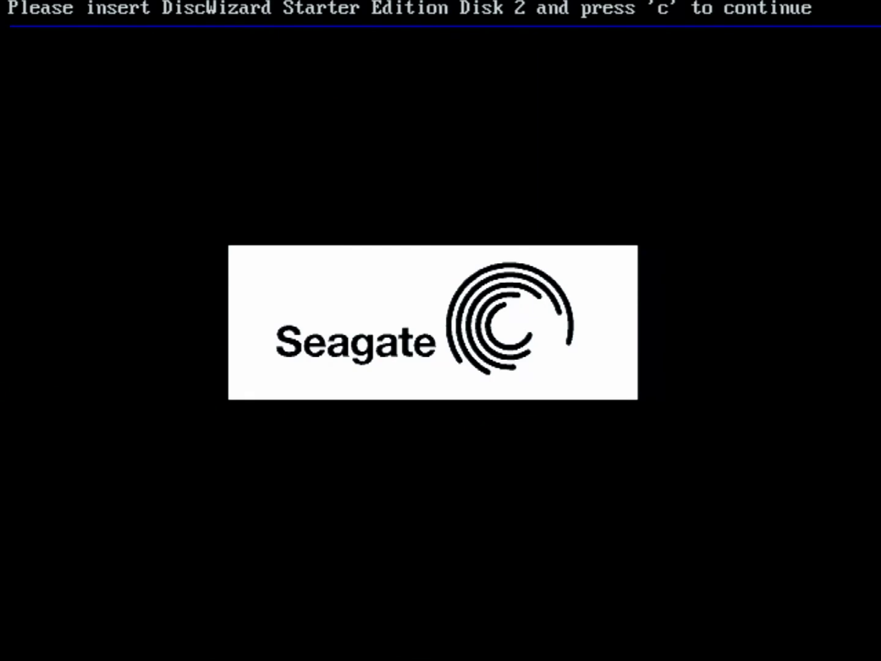
Load Disk 2, agree to prepare ST380021A, and pick Windows 98SE with Easy Installation.
key(c)
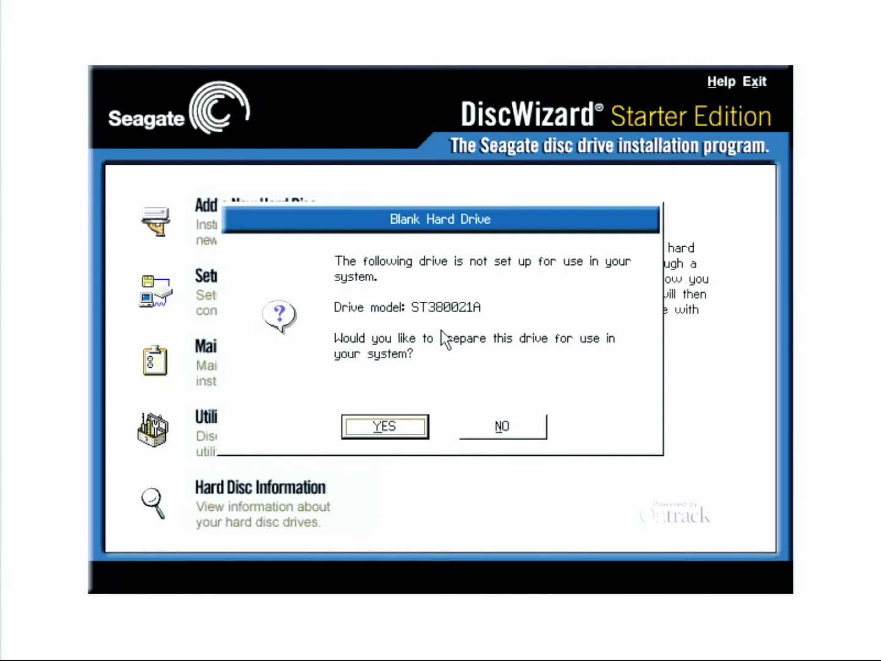
click(386, 435)
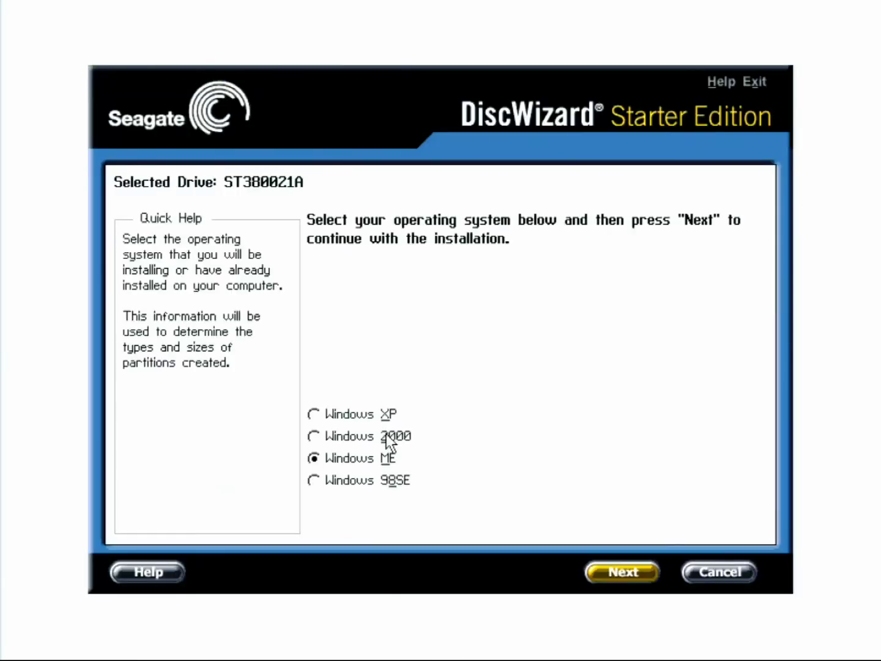
click(312, 480)
click(620, 572)
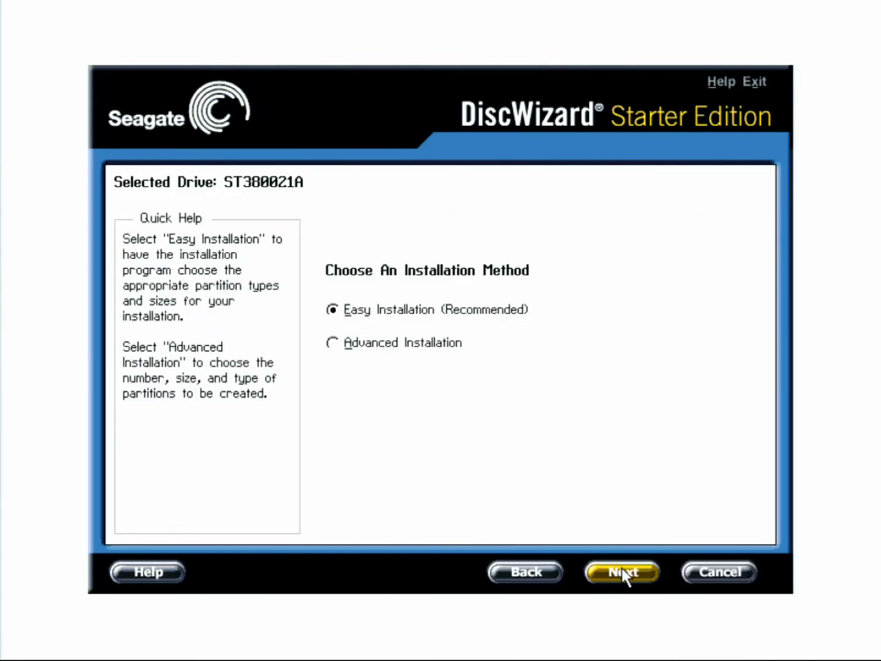
click(621, 568)
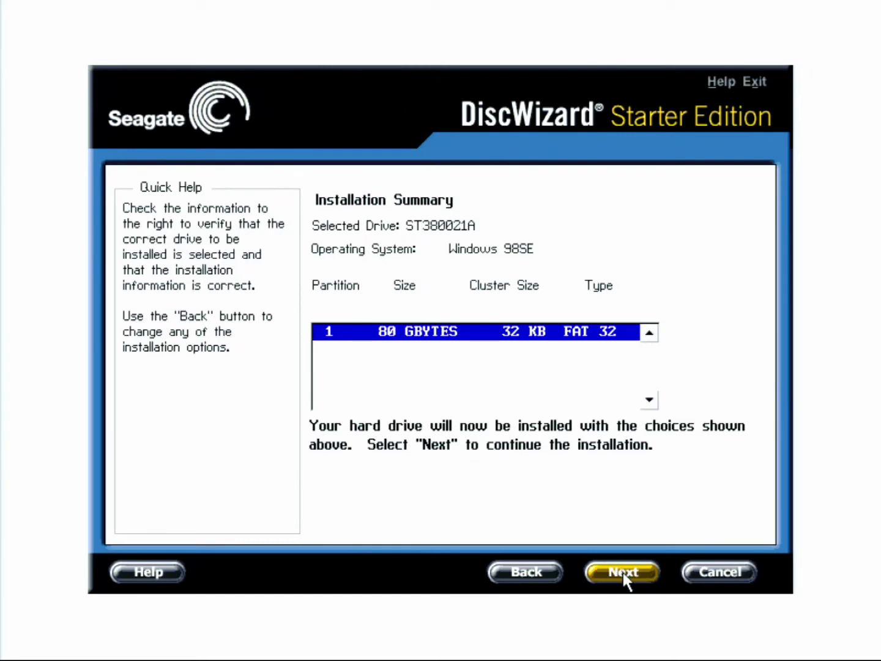
Accept the Installation Summary to partition and format ST380021A as DSK1_VOL1.
click(624, 572)
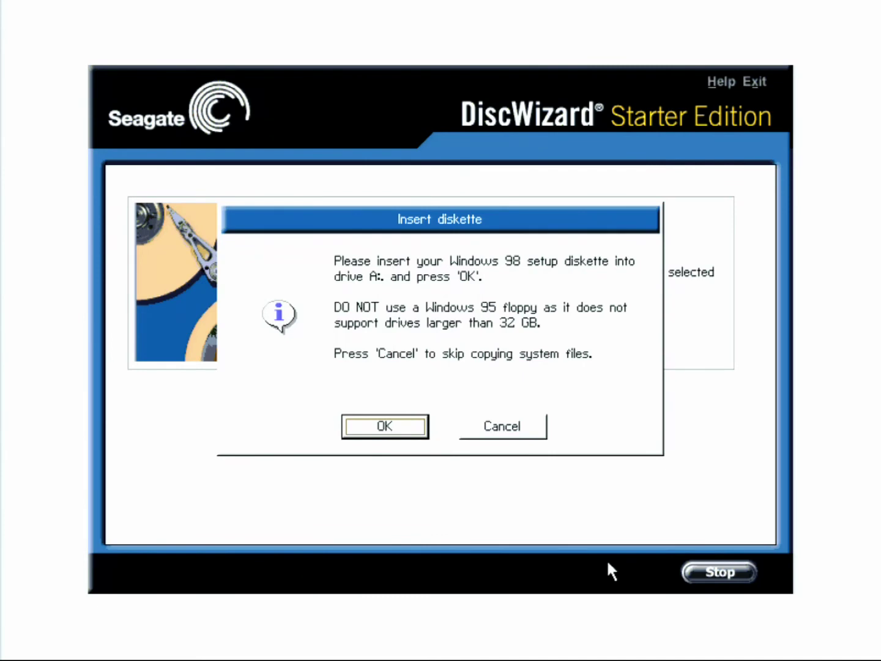
Confirm the Windows 98 setup diskette for system files, then boot from CD-ROM.
click(386, 428)
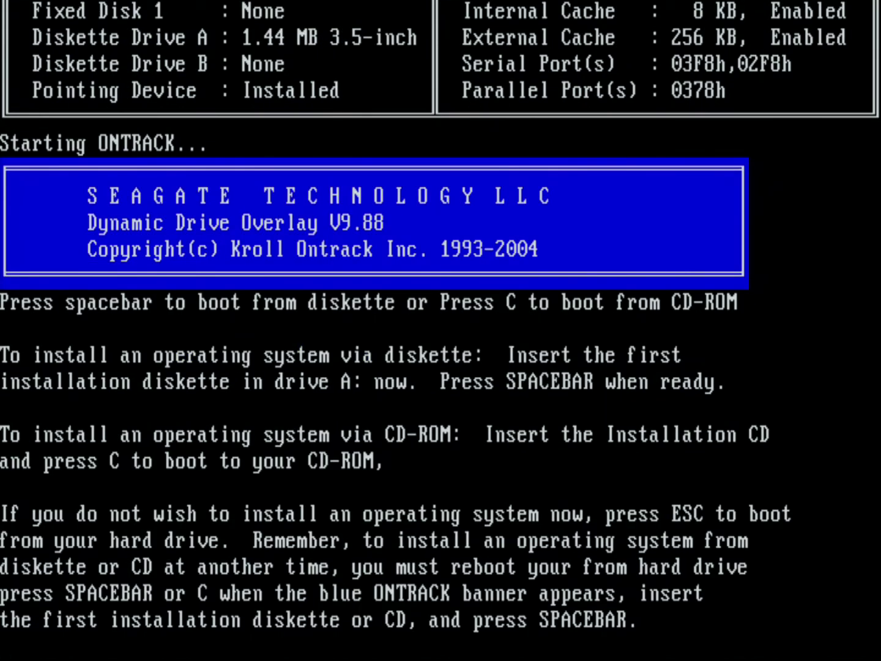
key(c)
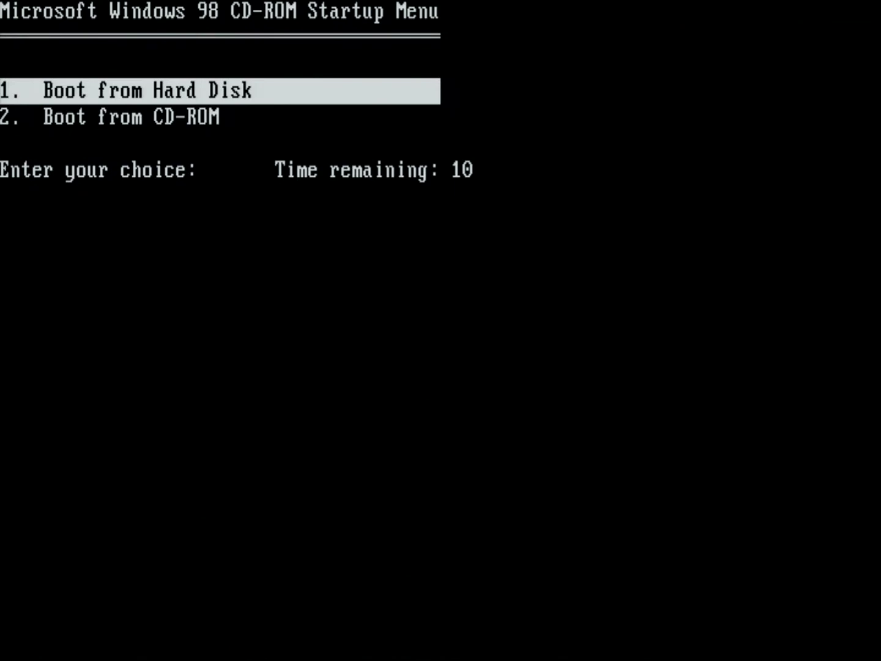
key(Down)
key(Up)
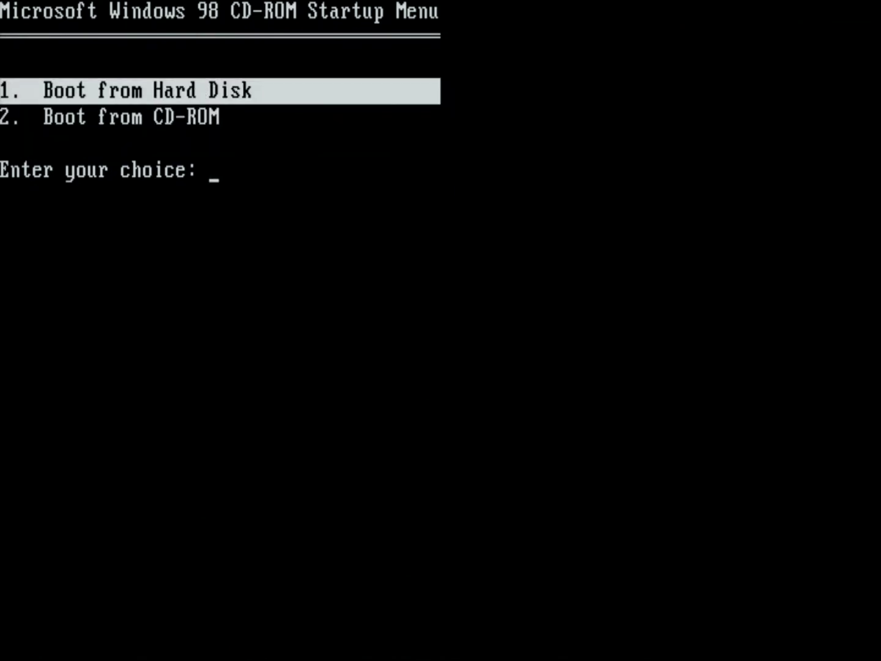
key(Down)
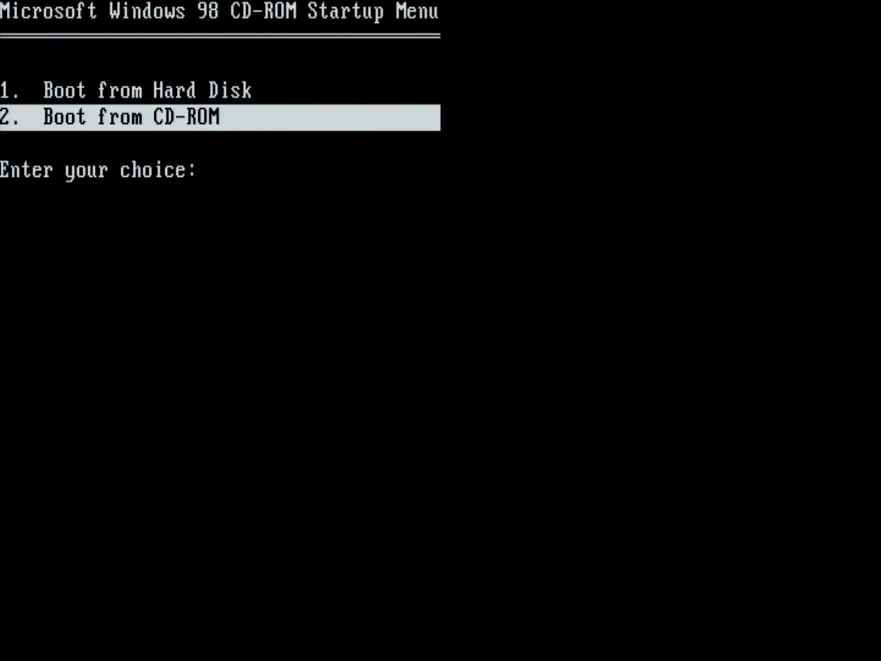
key(Return)
Enable step-by-step confirmation (Shift+F8) and select Start Windows 98 Setup from CD-ROM.
key(Down)
key(Up)
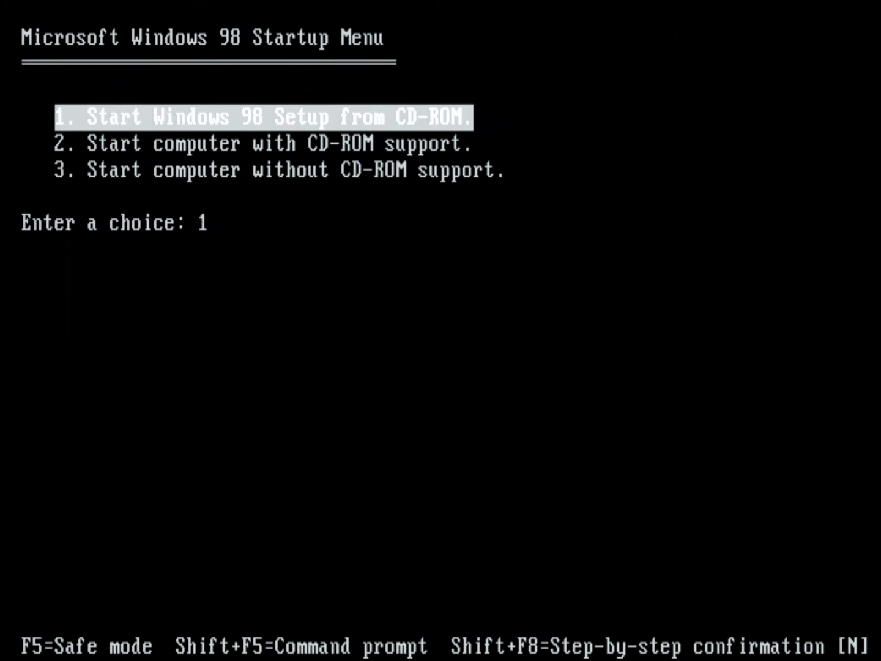
key(shift+F8)
key(Down)
key(Up)
Accept DOS=HIGH and HIMEM.SYS, skipping the BTDOSM, BTCDROM and ASPI SCSI drivers.
key(Return)
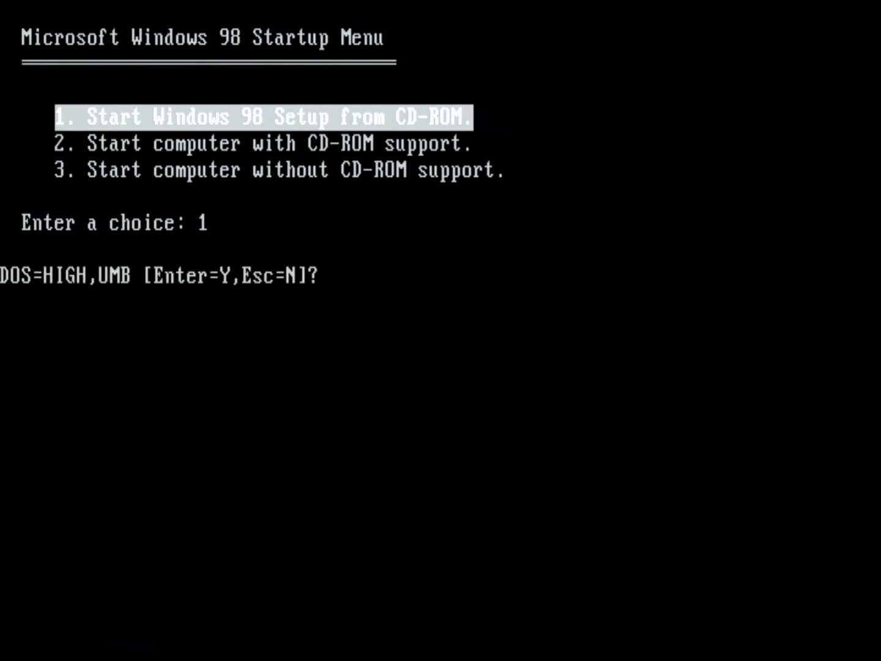
key(Return)
key(Return)
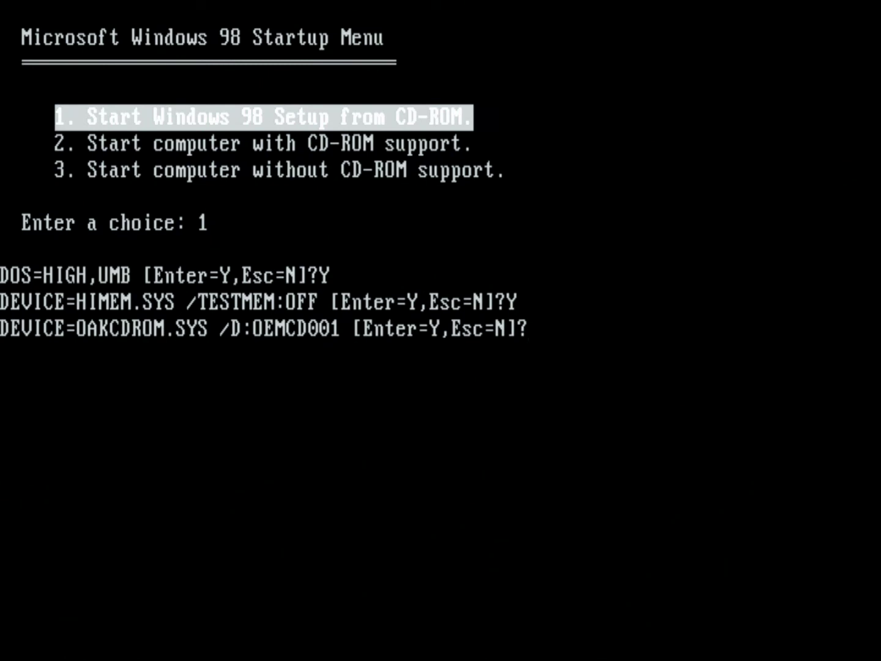
key(Return)
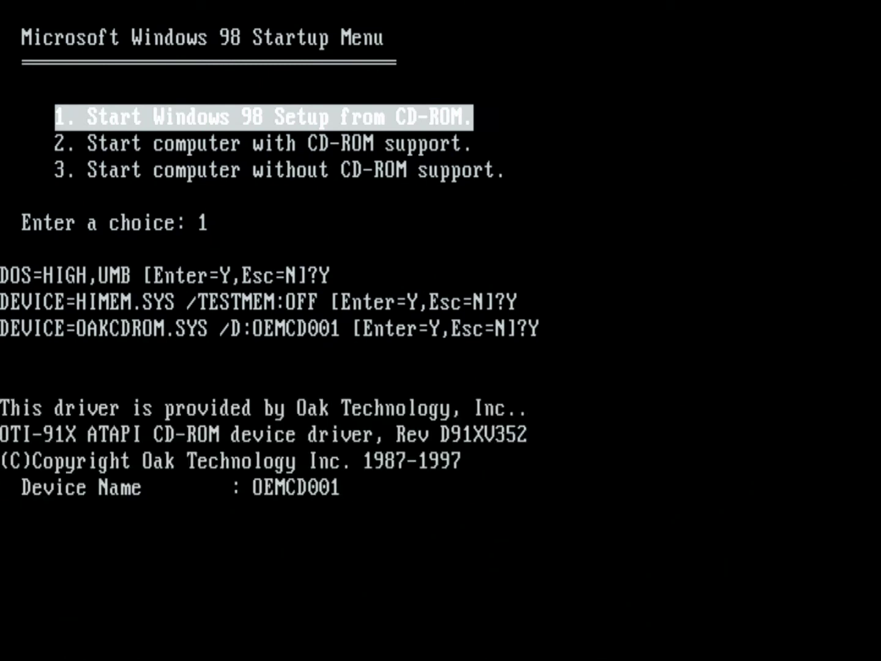
key(Escape)
key(Escape)
key(Escape)
key(Escape)
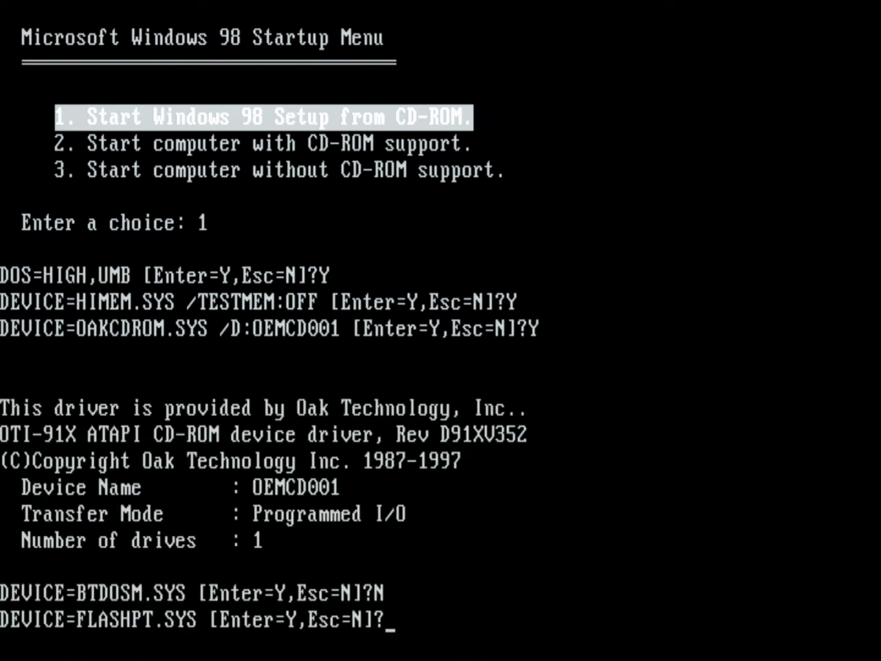
key(Escape)
key(Escape)
key(Escape)
key(Escape)
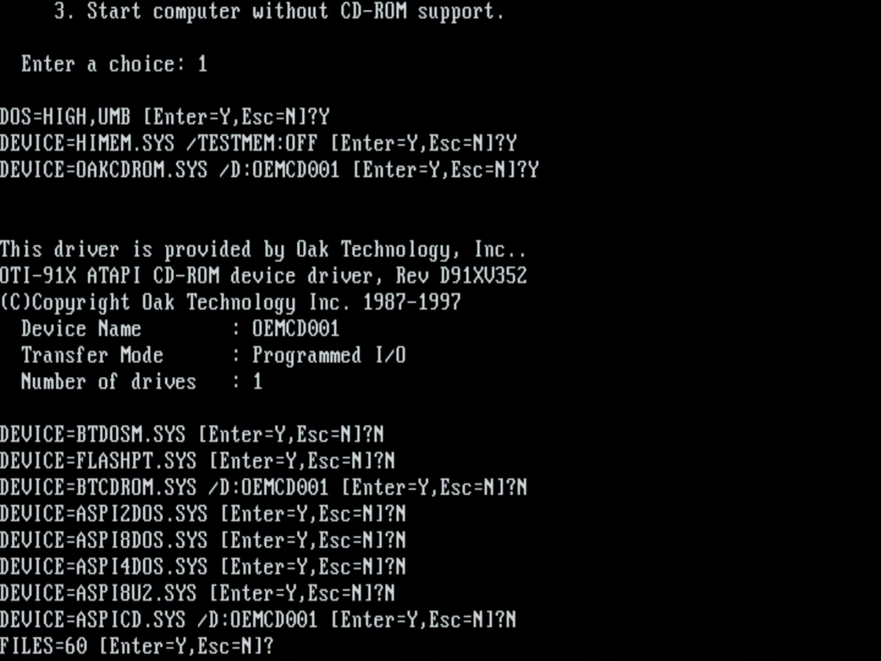
key(Return)
key(Return)
key(Return)
key(Return)
key(Return)
key(Return)
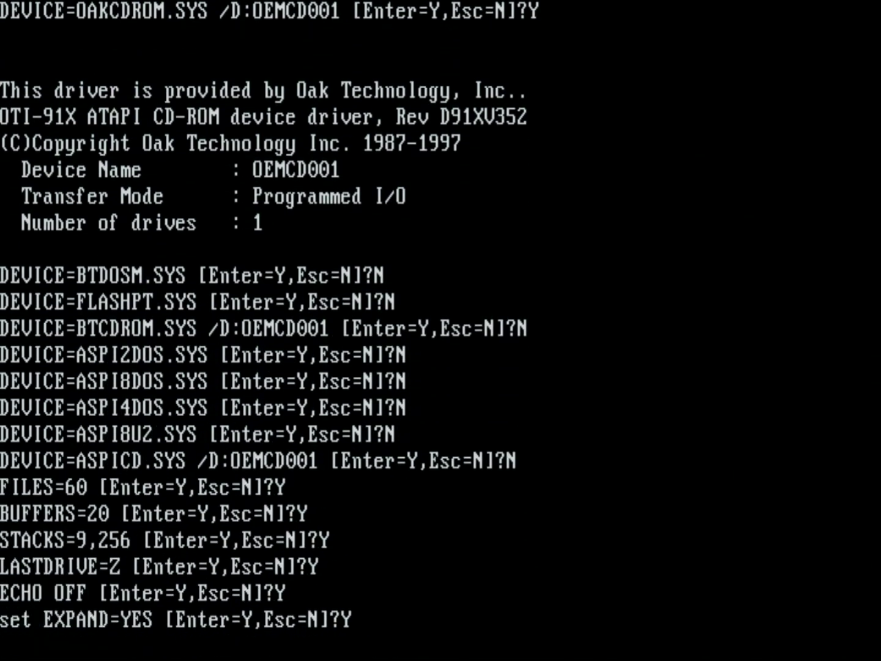
Confirm loading the CD driver, switching to drive D:, and launching Windows 98 Setup.
key(Return)
key(Return)
key(Return)
key(Return)
key(Return)
key(Return)
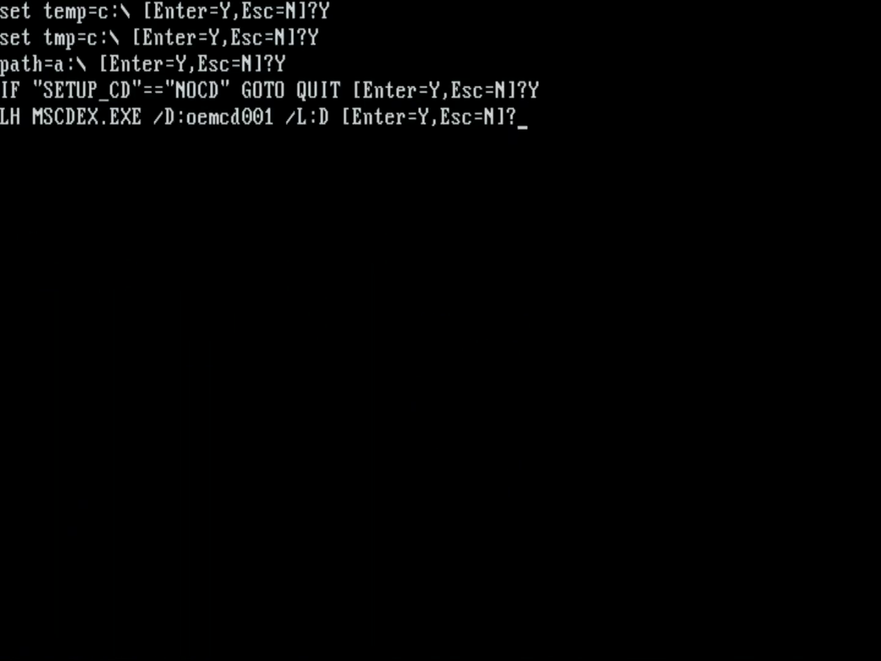
key(Return)
key(Return)
key(Return)
key(Return)
key(Return)
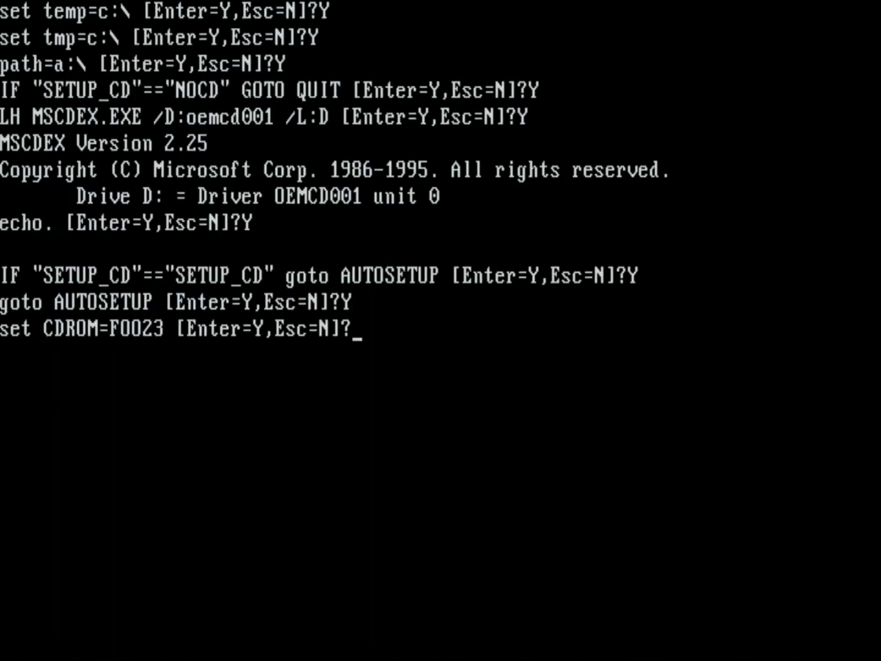
key(Return)
key(Return)
key(Return)
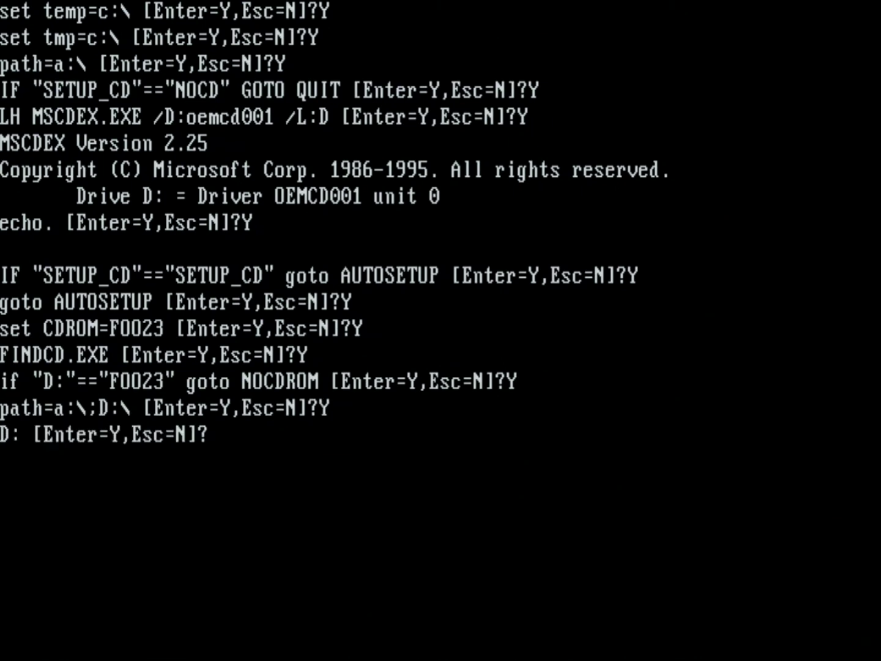
key(Return)
key(Return)
key(Return)
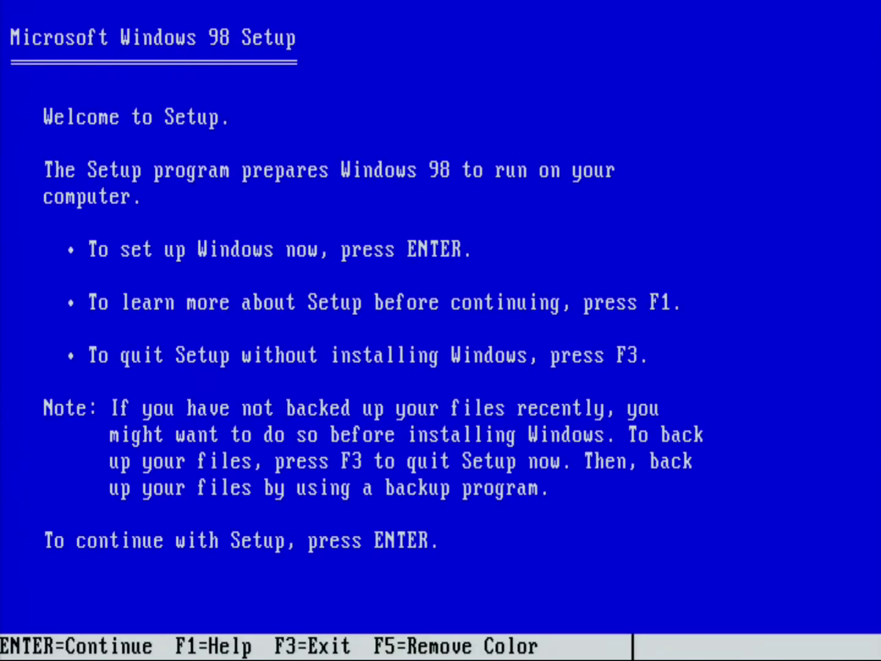
Start Windows 98 Setup, choose to continue and replace the existing system, and run the routine ScanDisk check of C.
key(Return)
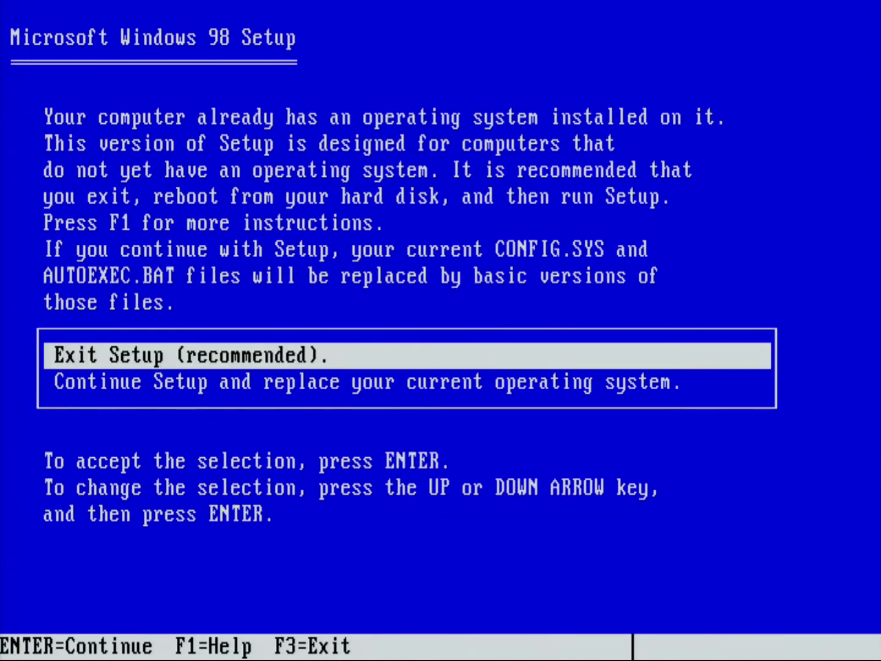
key(Down)
key(Return)
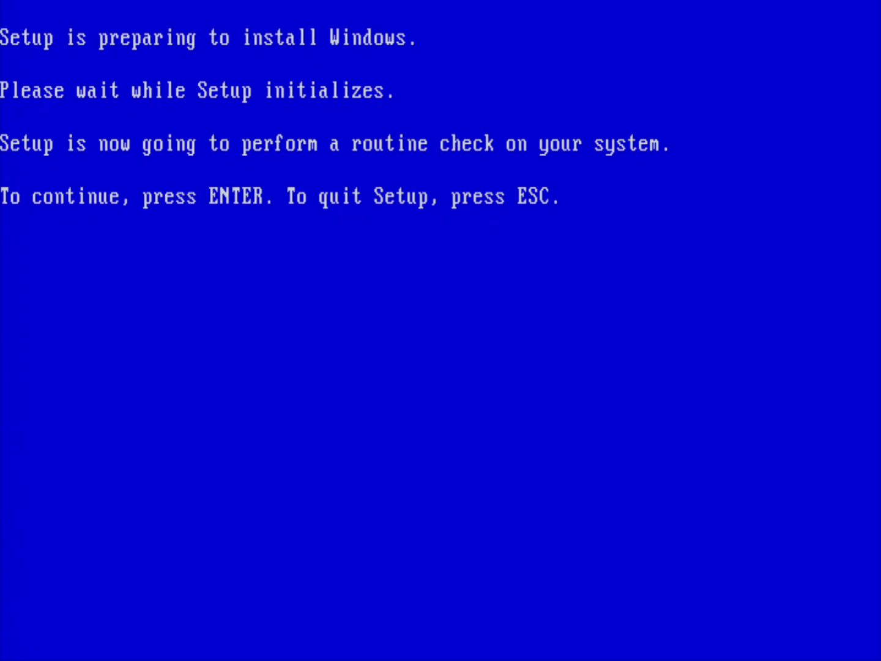
key(Return)
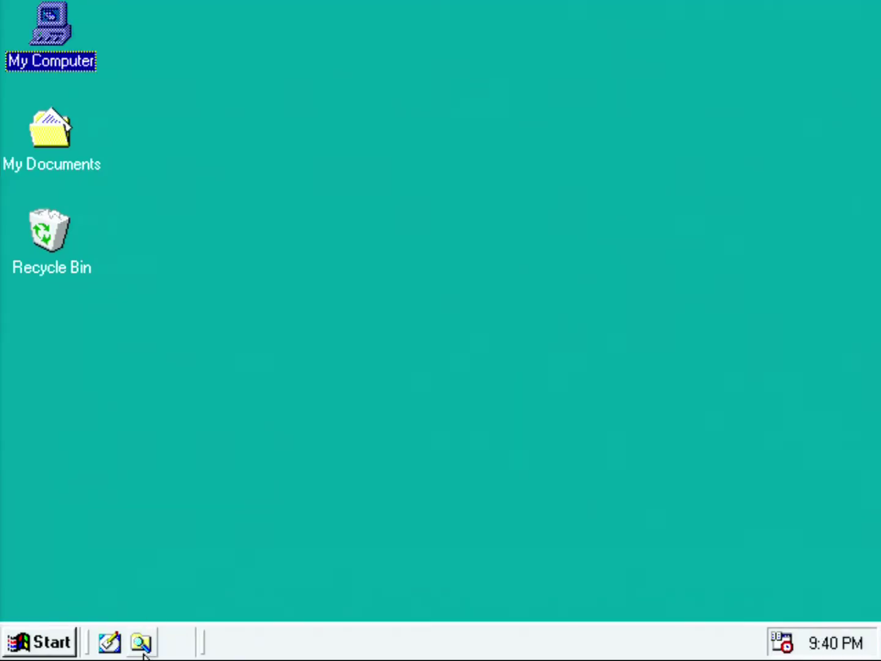
double_click(61, 12)
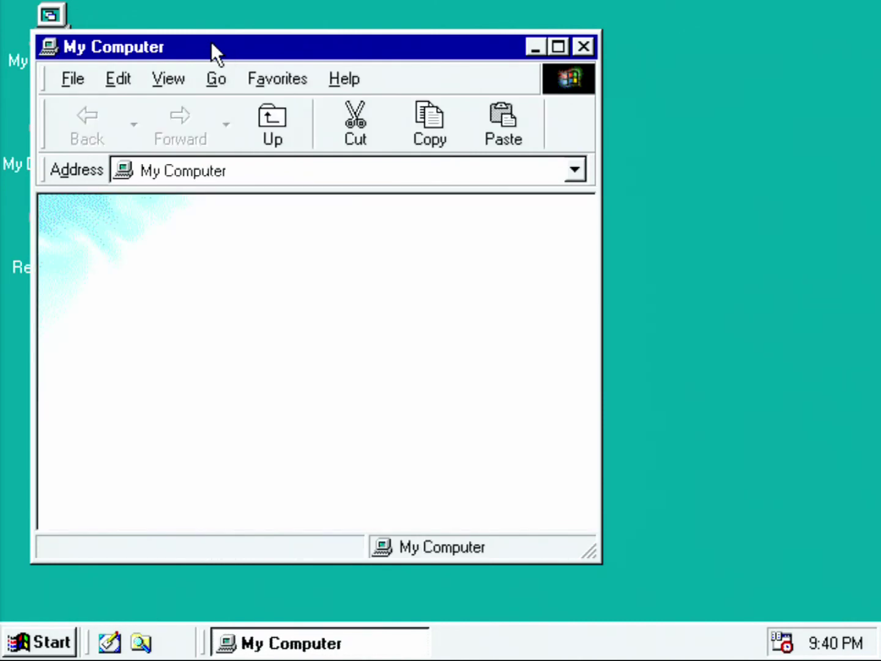
double_click(212, 46)
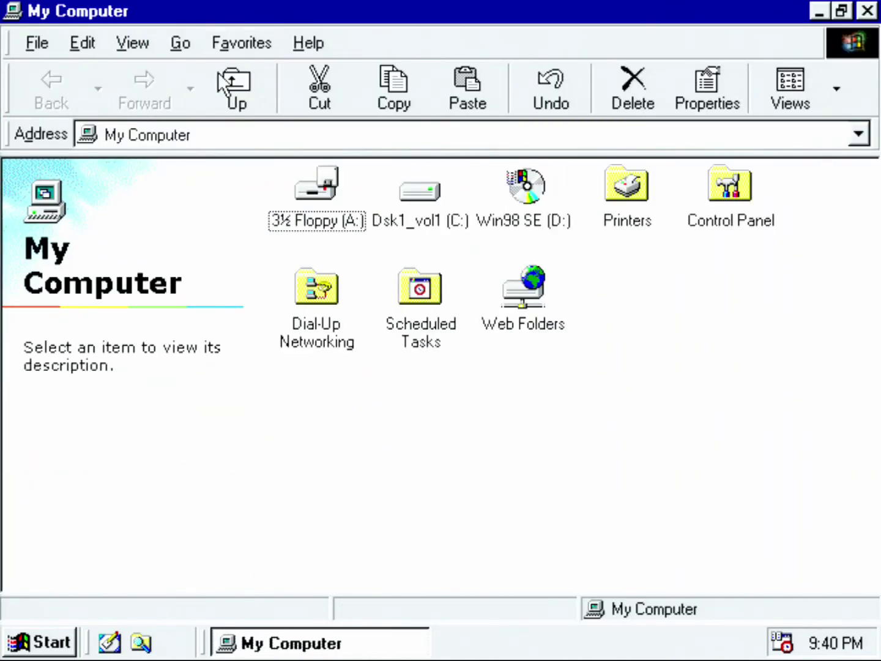
mouse_move(429, 196)
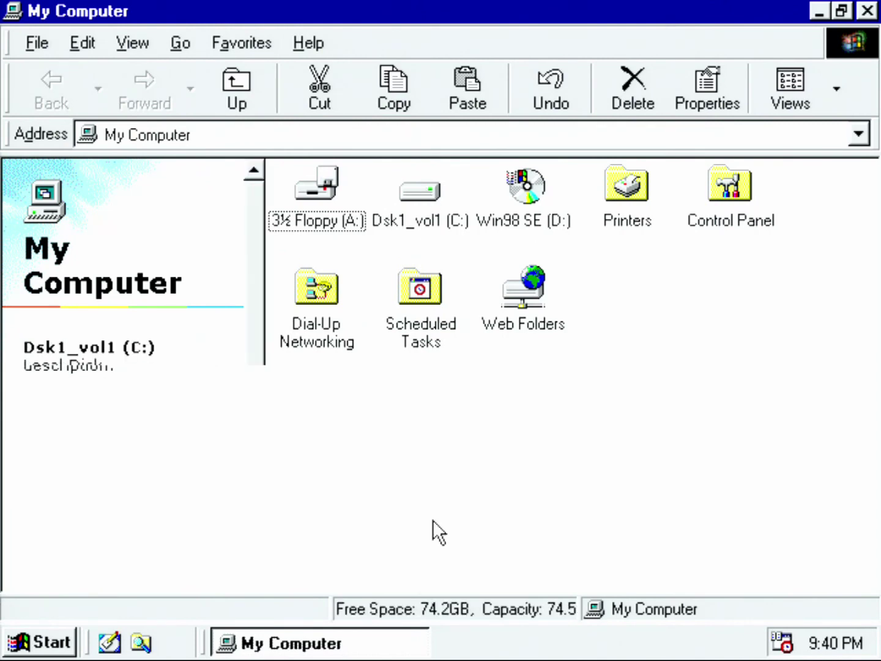
key(Right)
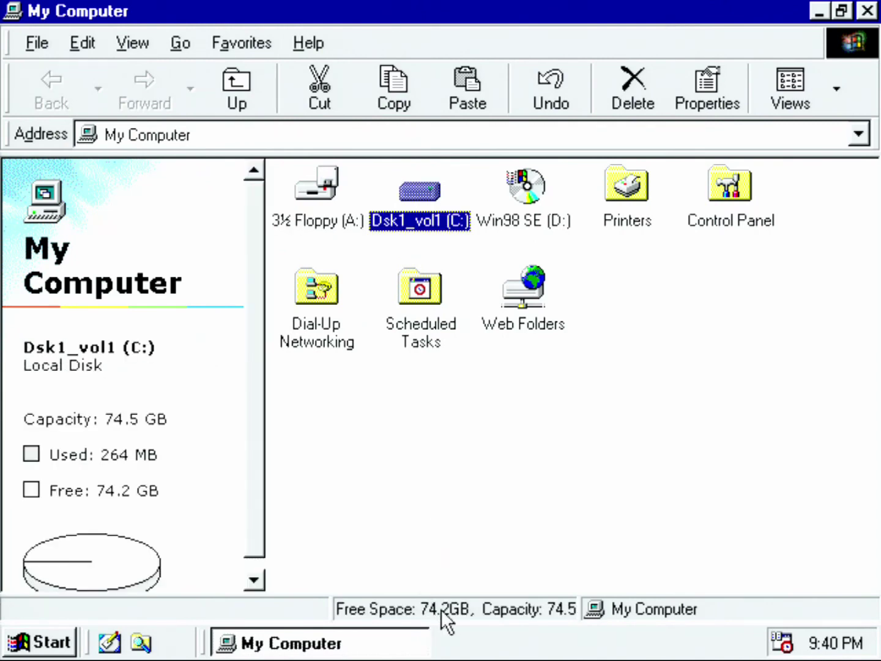
right_click(427, 199)
click(451, 367)
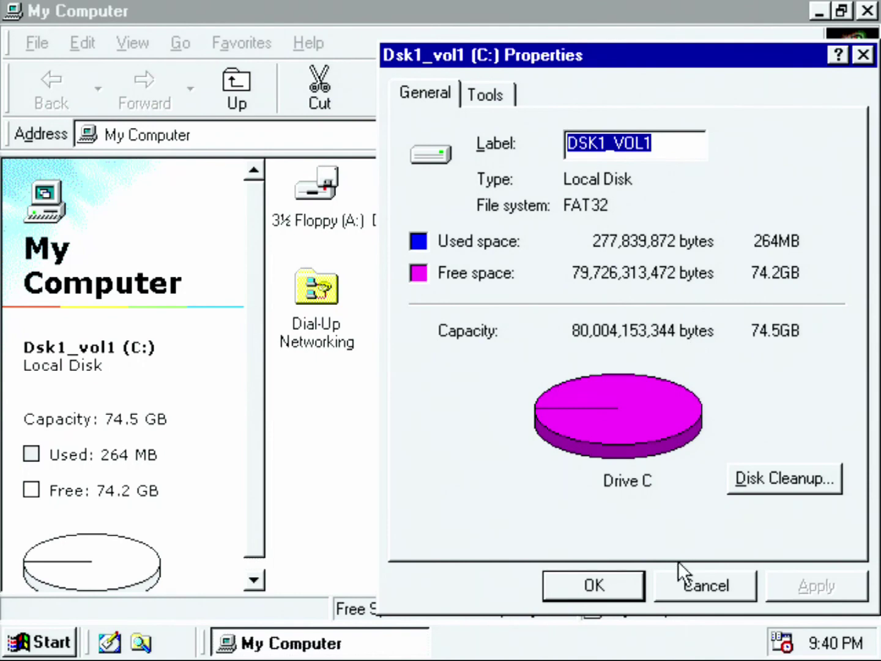
click(688, 582)
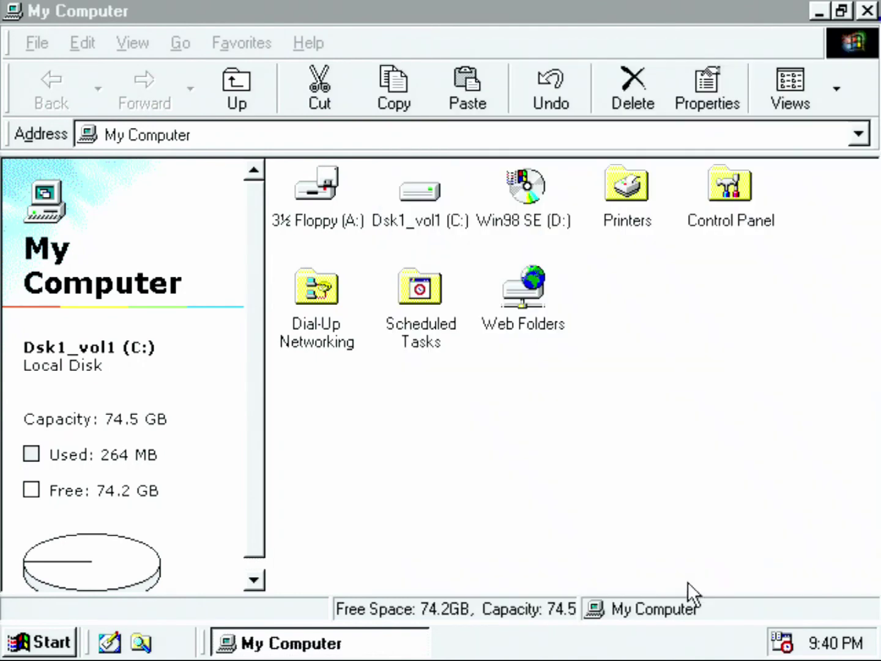
click(868, 11)
In Display Properties Settings, raise the screen area to 1024 by 768 and keep it.
right_click(282, 342)
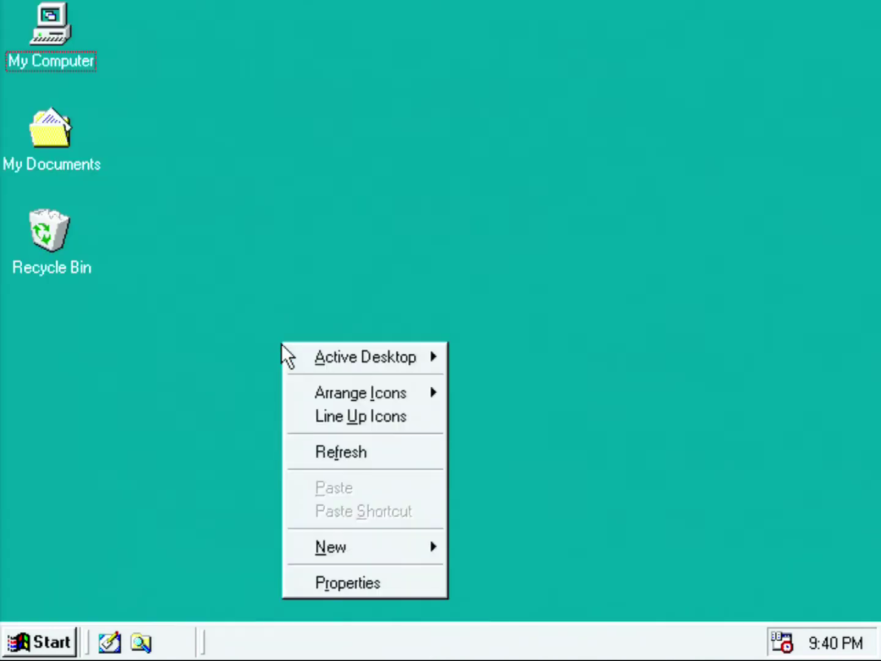
click(333, 588)
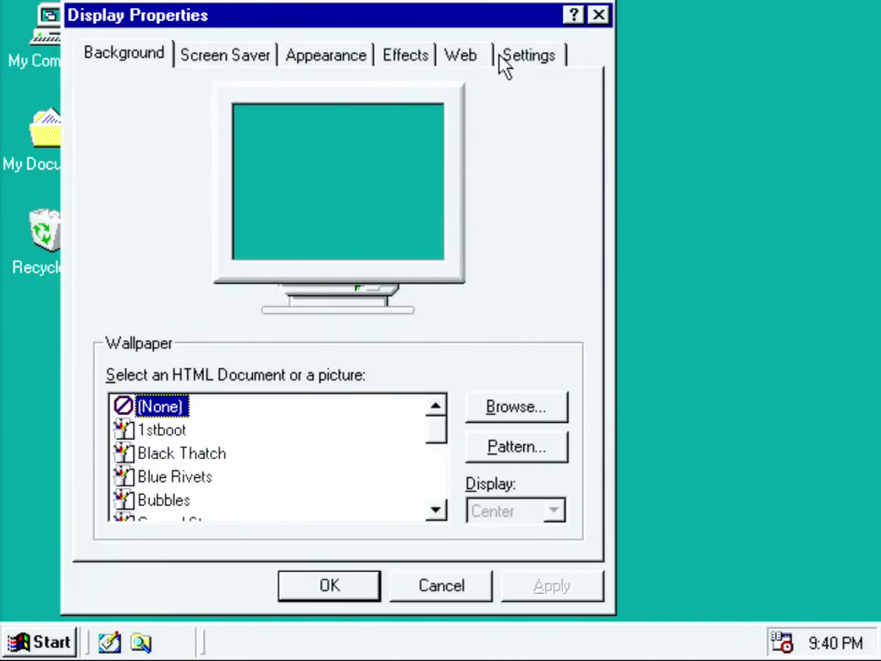
click(498, 54)
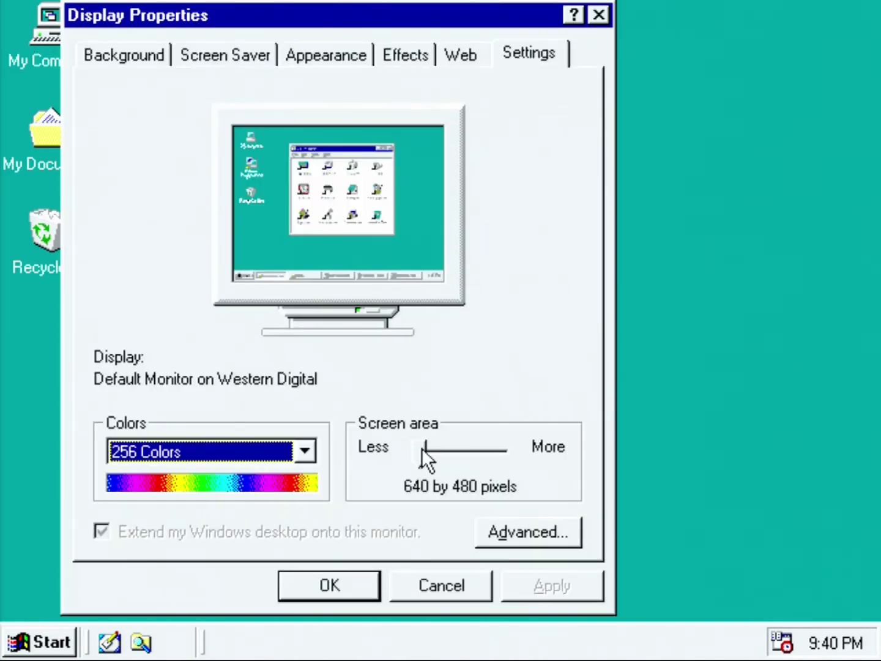
drag(424, 453, 511, 450)
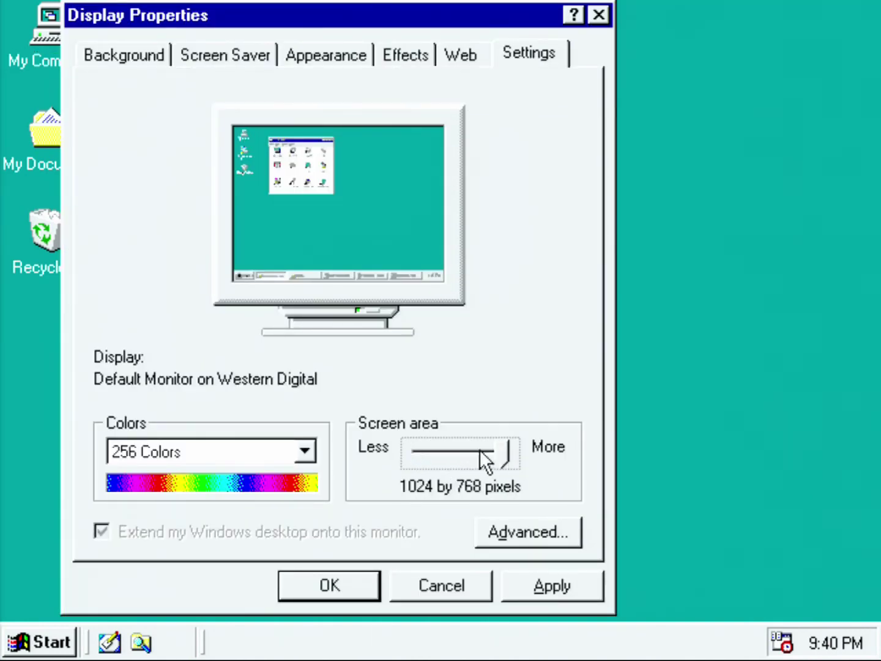
click(525, 583)
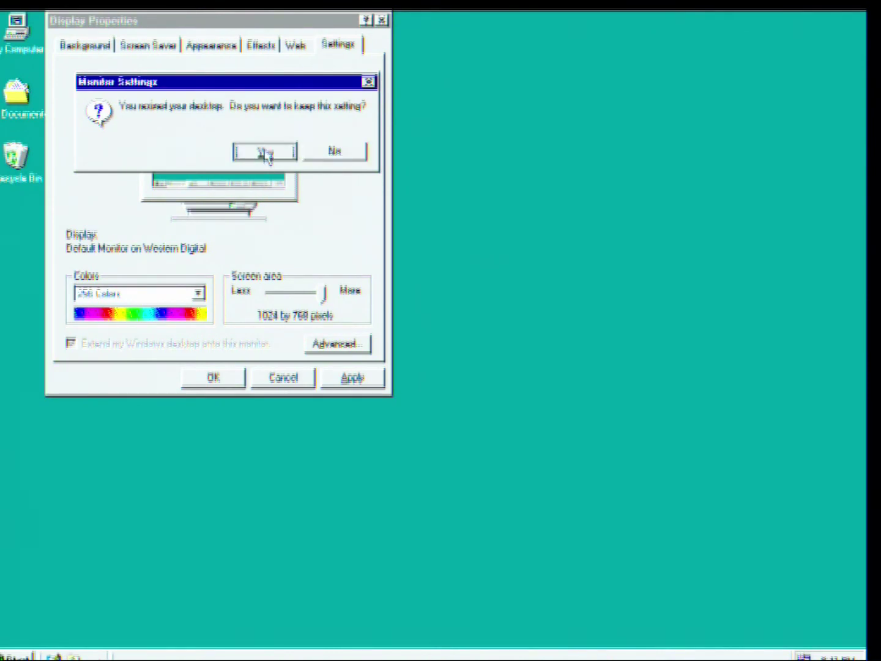
click(265, 153)
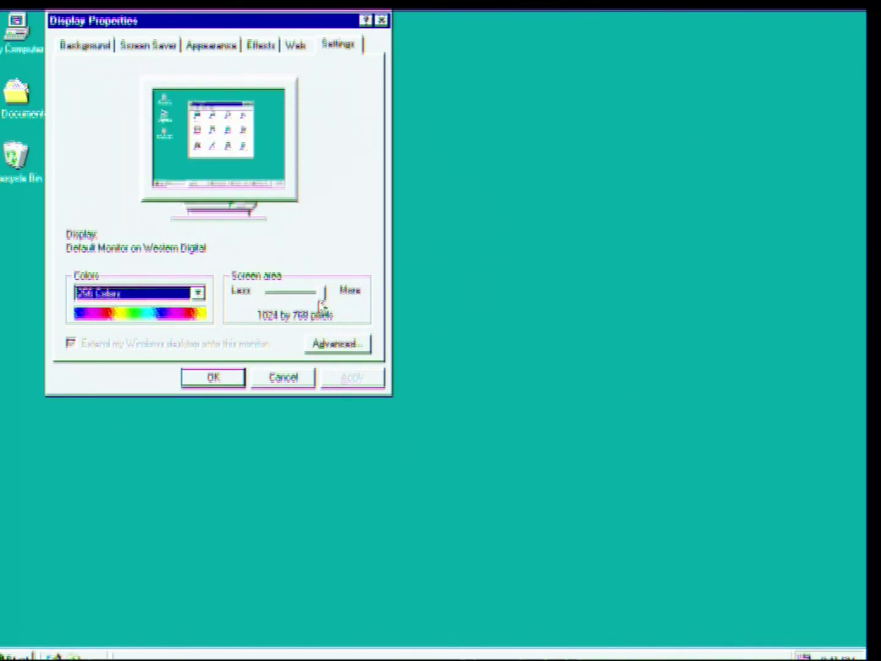
Lower the screen area to 800 by 600 pixels, apply it and keep the new resolution.
drag(324, 295, 302, 295)
click(349, 378)
click(394, 378)
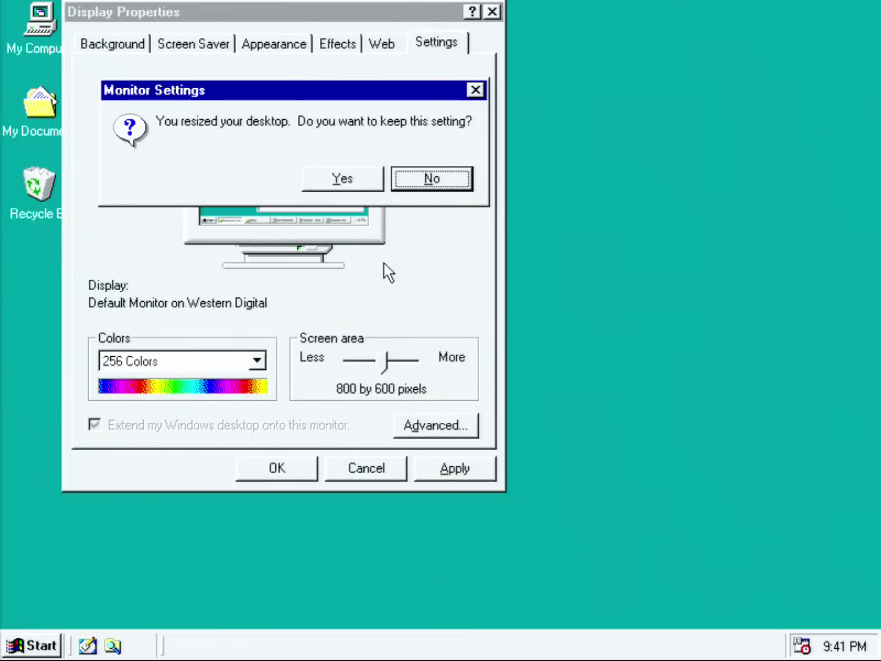
click(362, 178)
Briefly browse drive C in Explorer, then close Display Properties with OK.
click(113, 645)
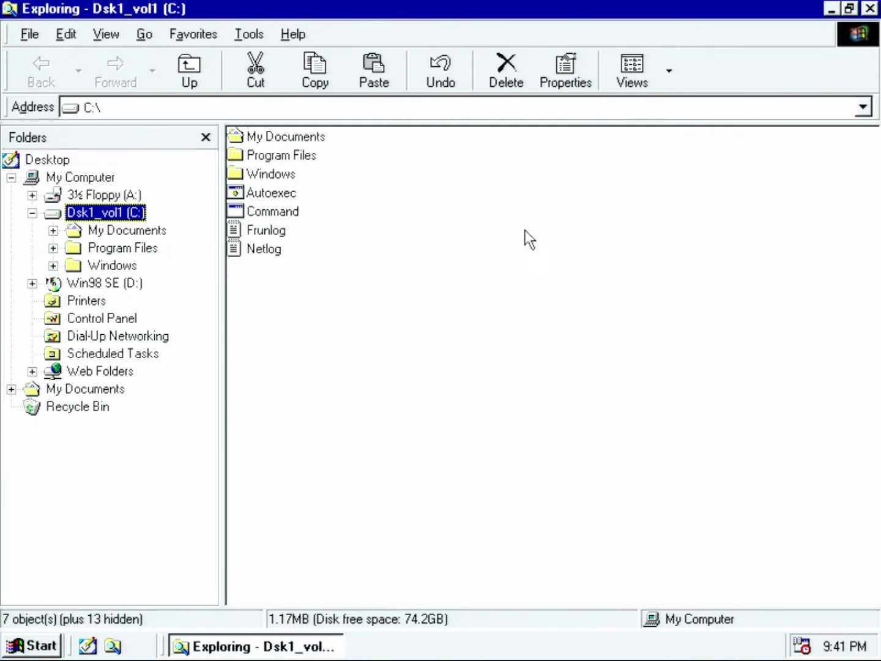
click(869, 8)
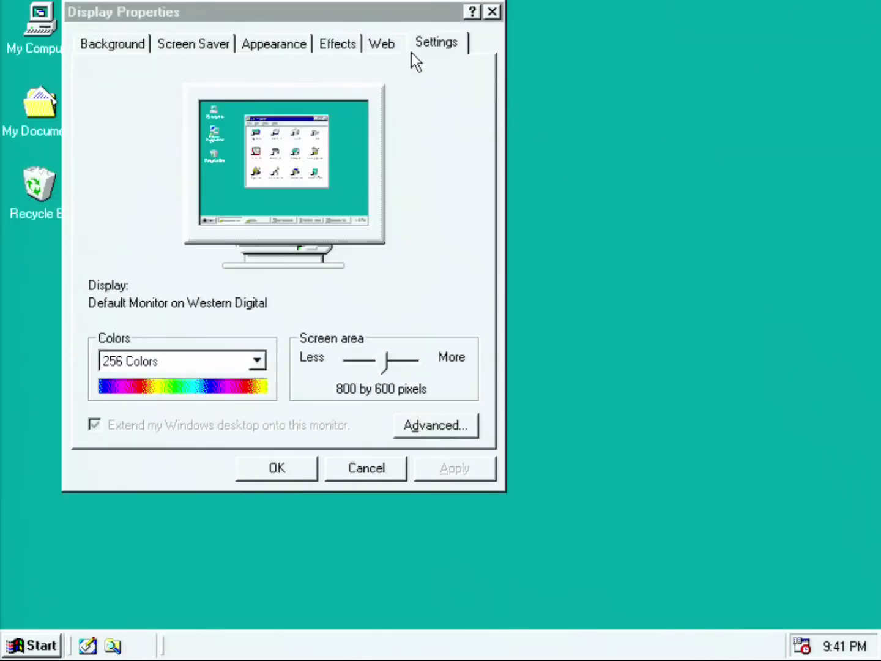
drag(361, 10, 598, 75)
click(523, 529)
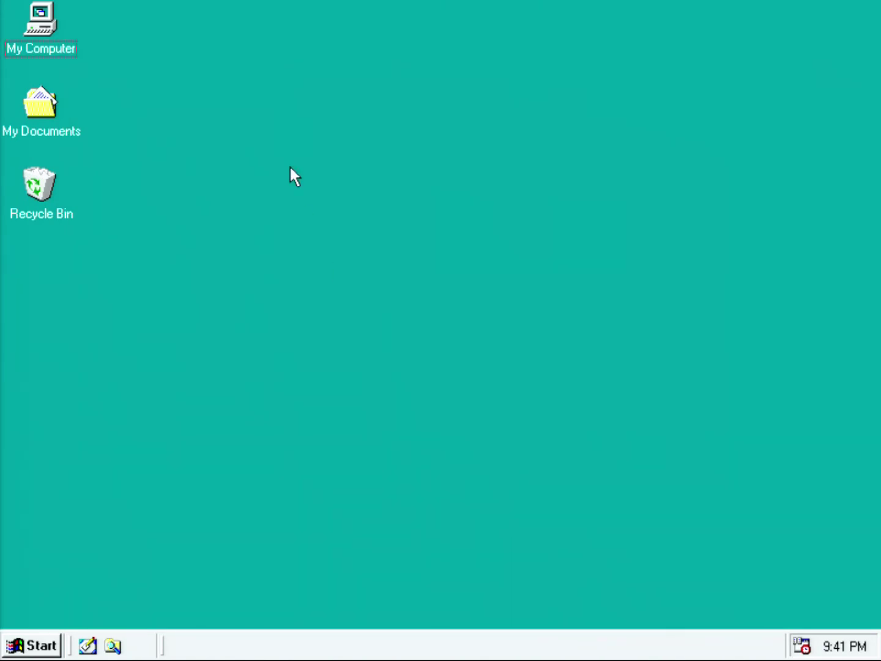